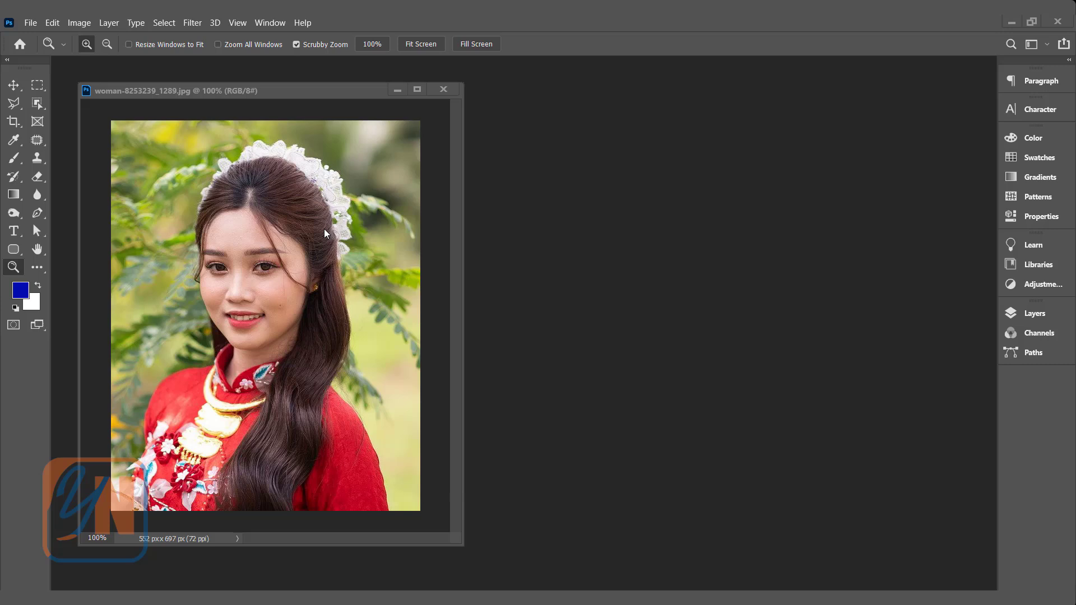
# Show the Layers panel, then duplicate and undo the Background layer so only it remains.
pyautogui.click(1030, 315)
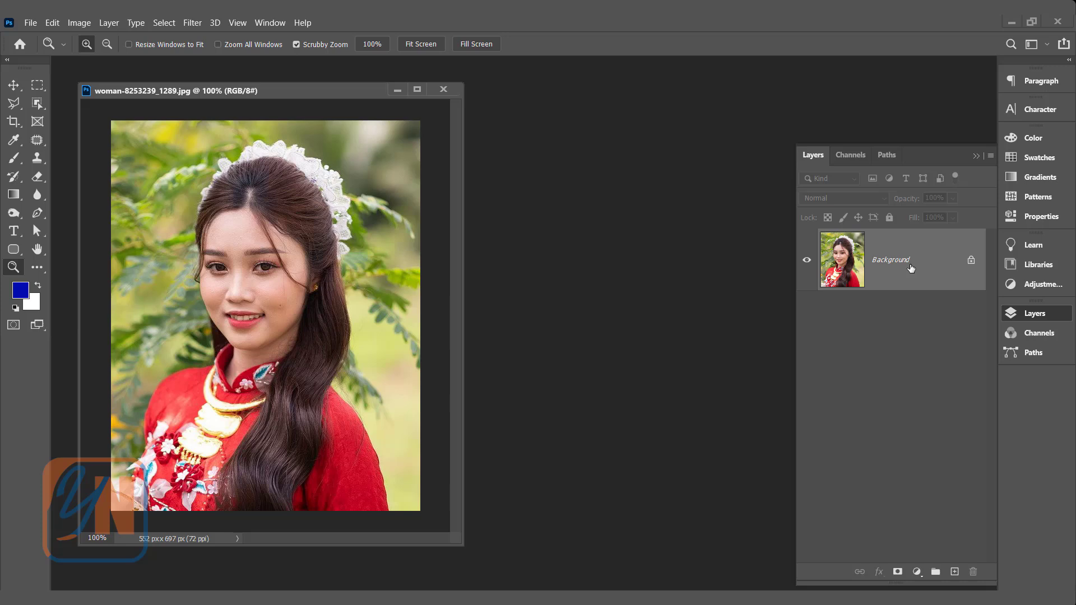
pyautogui.moveTo(910, 268); pyautogui.dragTo(954, 572)
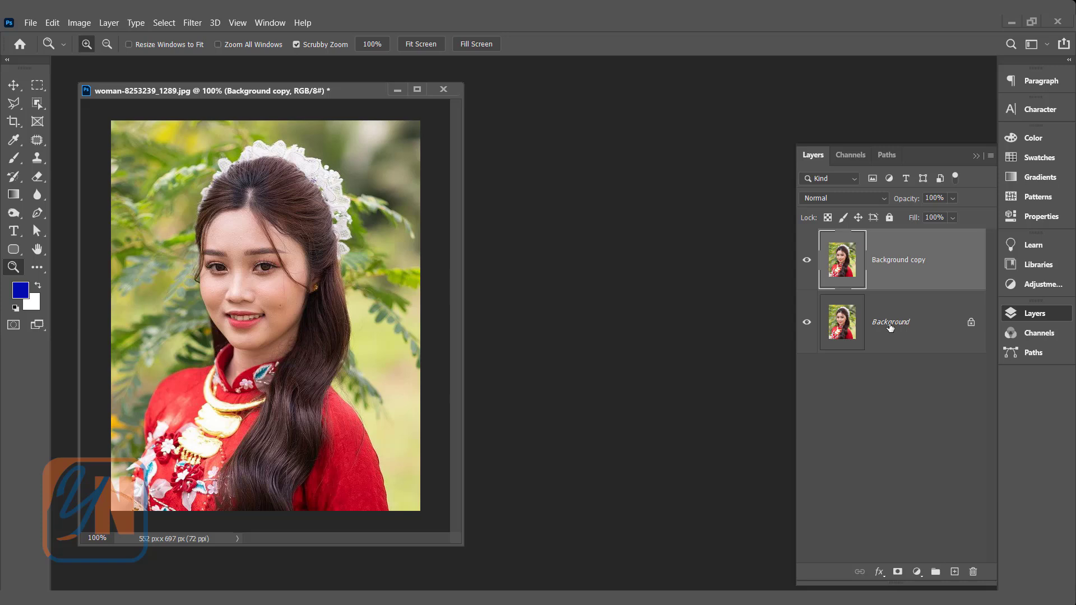
pyautogui.hotkey('ctrl', 'z')
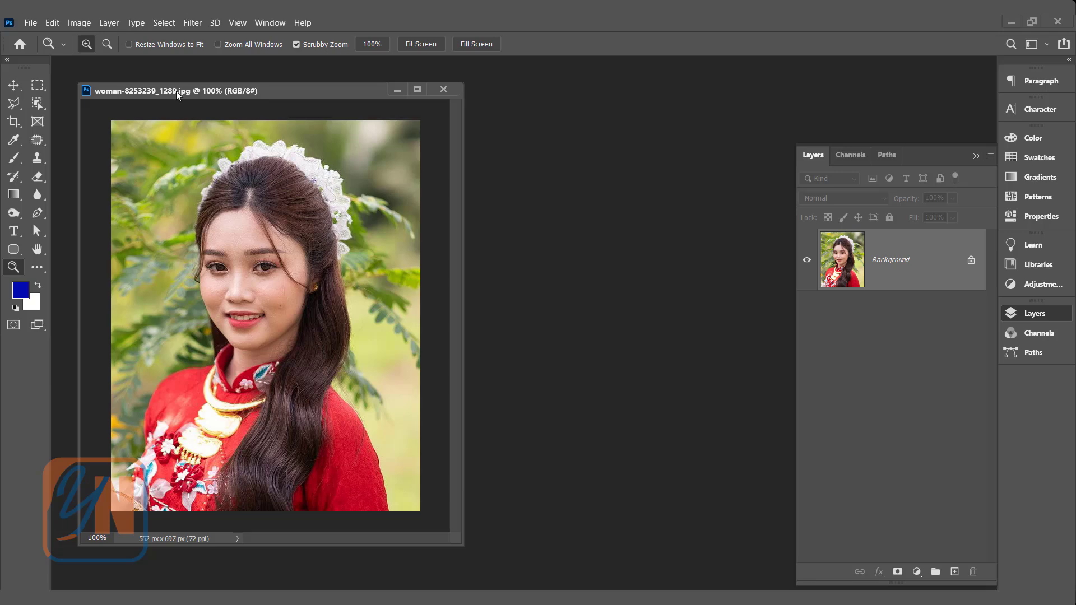
# Duplicate the portrait document as woman-8253239_1289 copy.
pyautogui.moveTo(188, 90); pyautogui.dragTo(198, 91)
pyautogui.rightClick(198, 91)
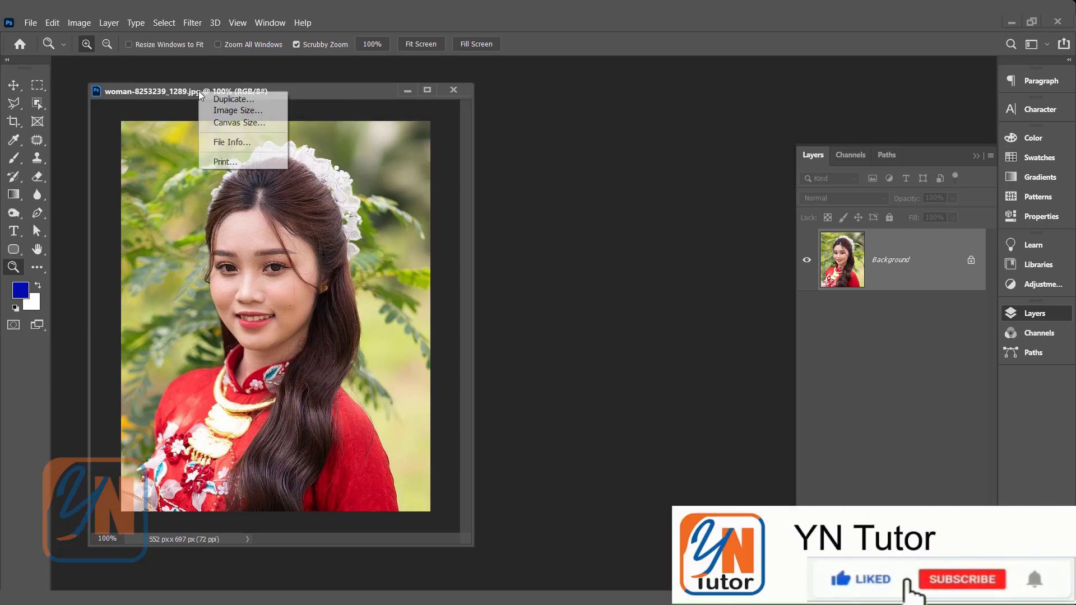
pyautogui.click(227, 99)
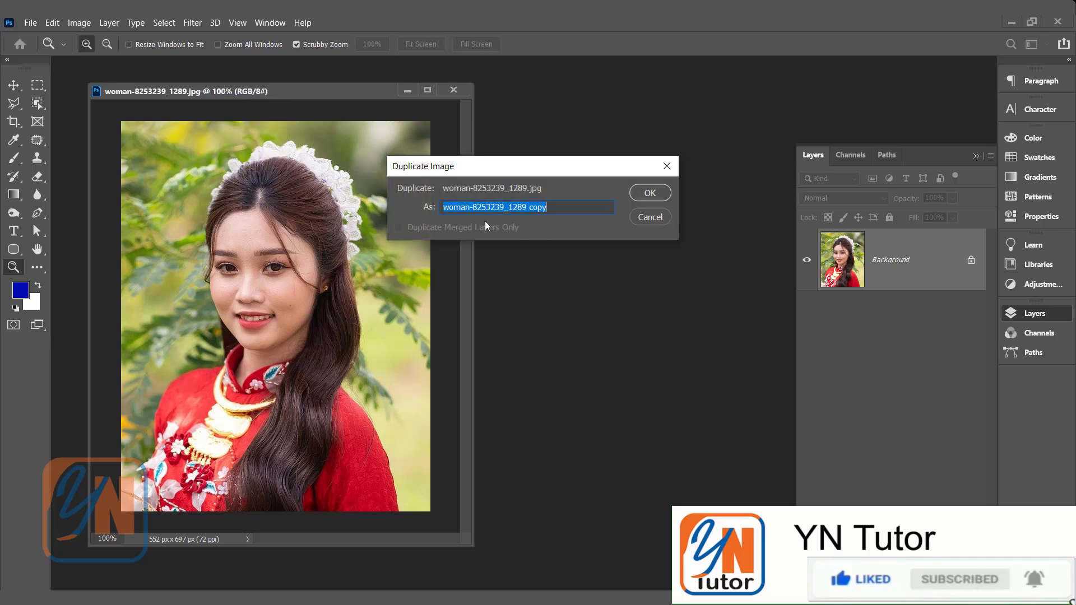
pyautogui.click(649, 192)
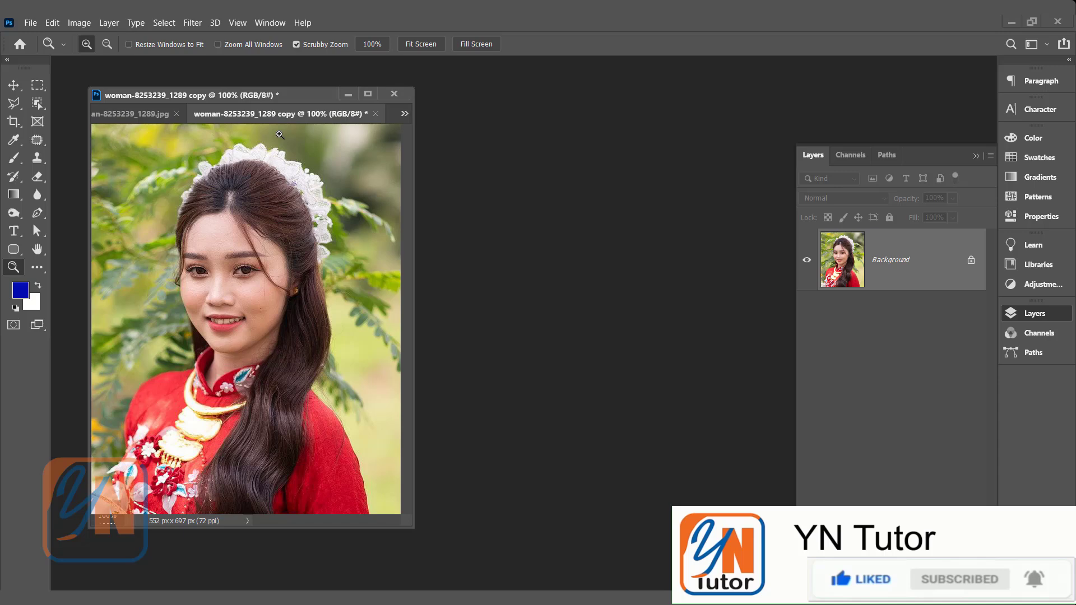
# Float the copy in its own window, close the original jpg, and reposition the copy.
pyautogui.moveTo(291, 118); pyautogui.dragTo(461, 194)
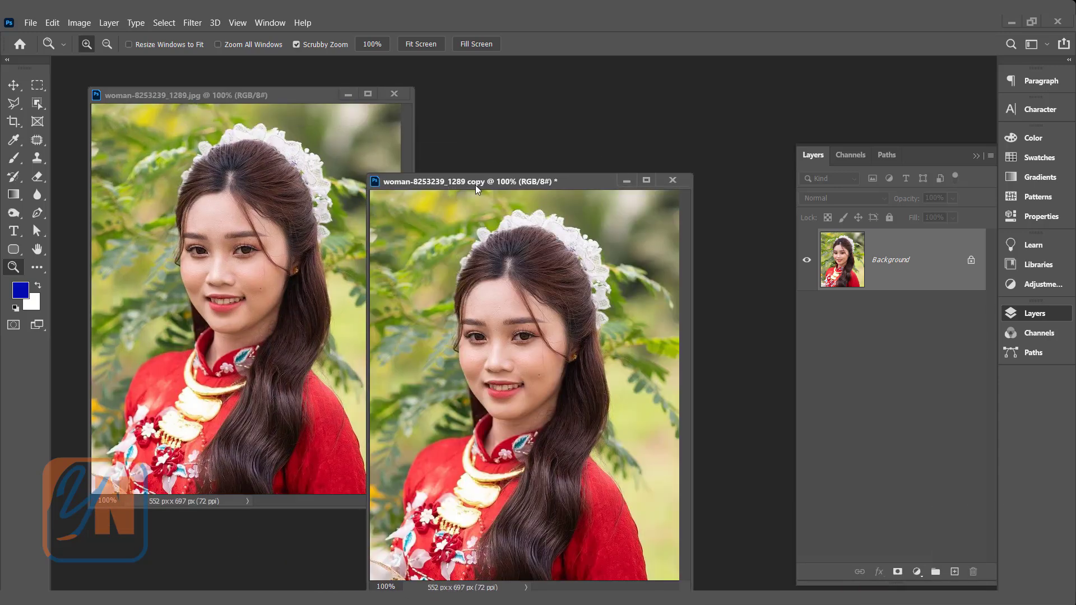
pyautogui.click(395, 93)
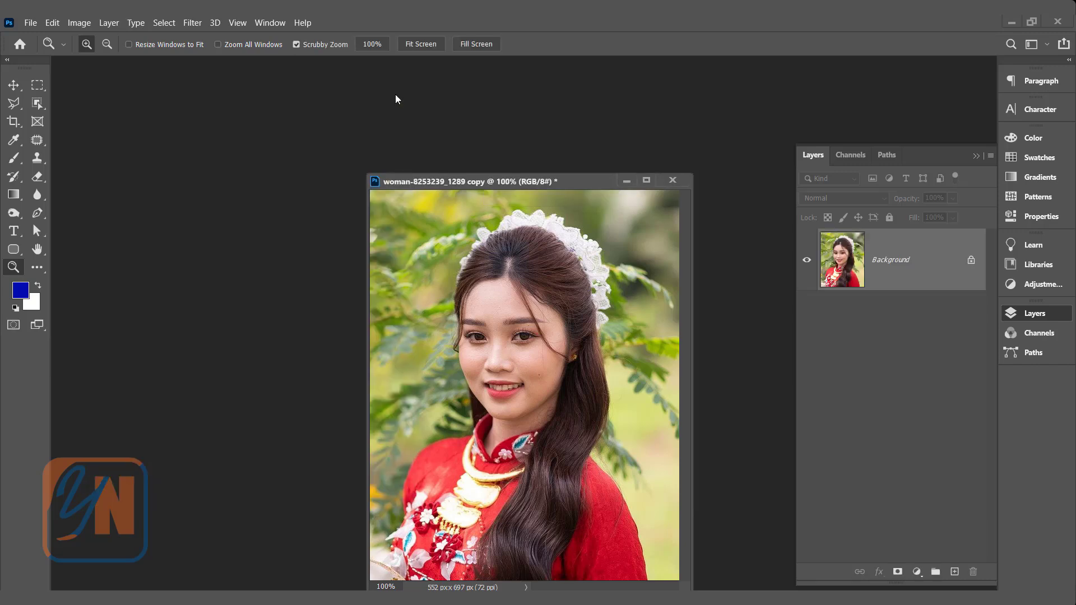
pyautogui.moveTo(409, 180); pyautogui.dragTo(362, 102)
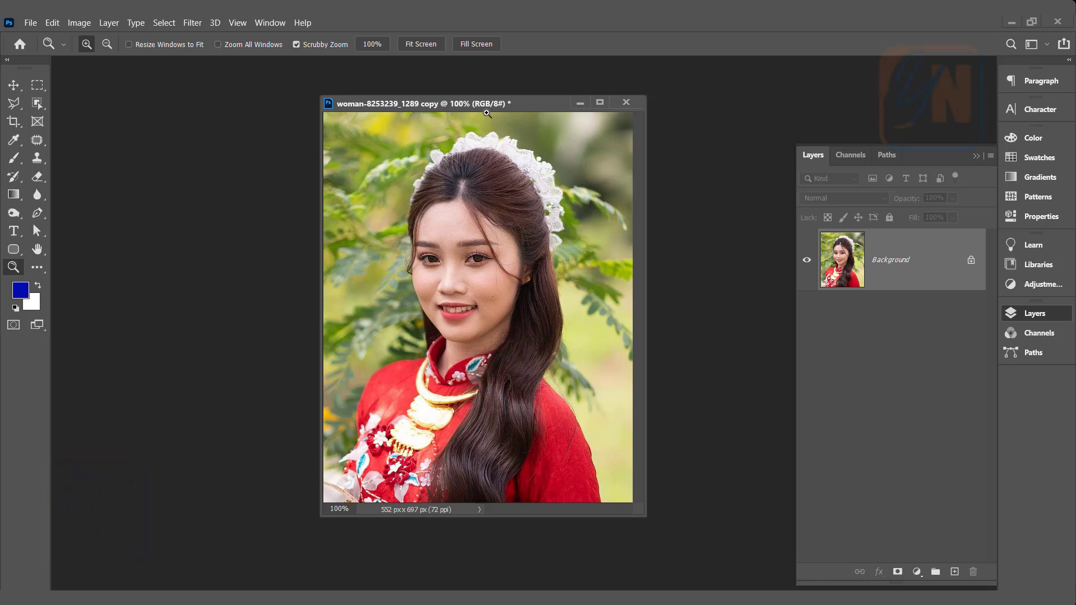
pyautogui.moveTo(489, 103); pyautogui.dragTo(469, 102)
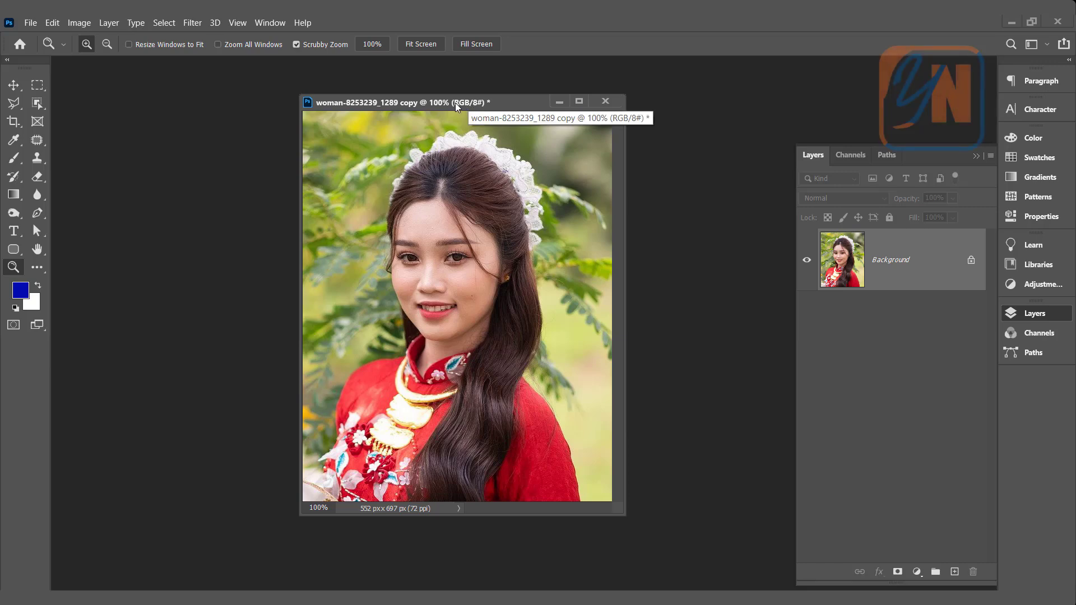
pyautogui.rightClick(438, 103)
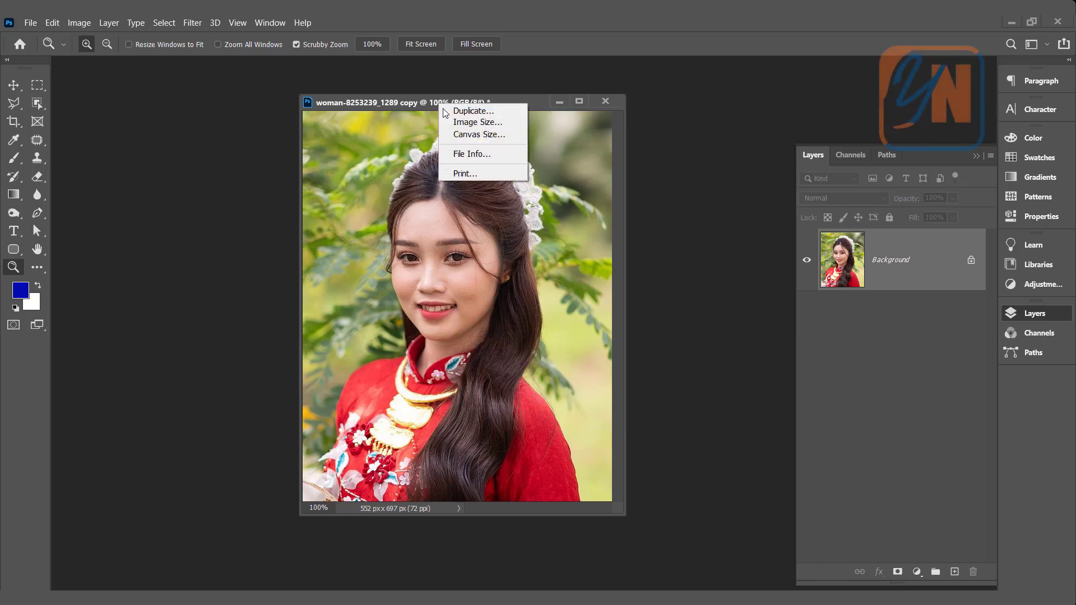
pyautogui.click(73, 21)
pyautogui.click(75, 22)
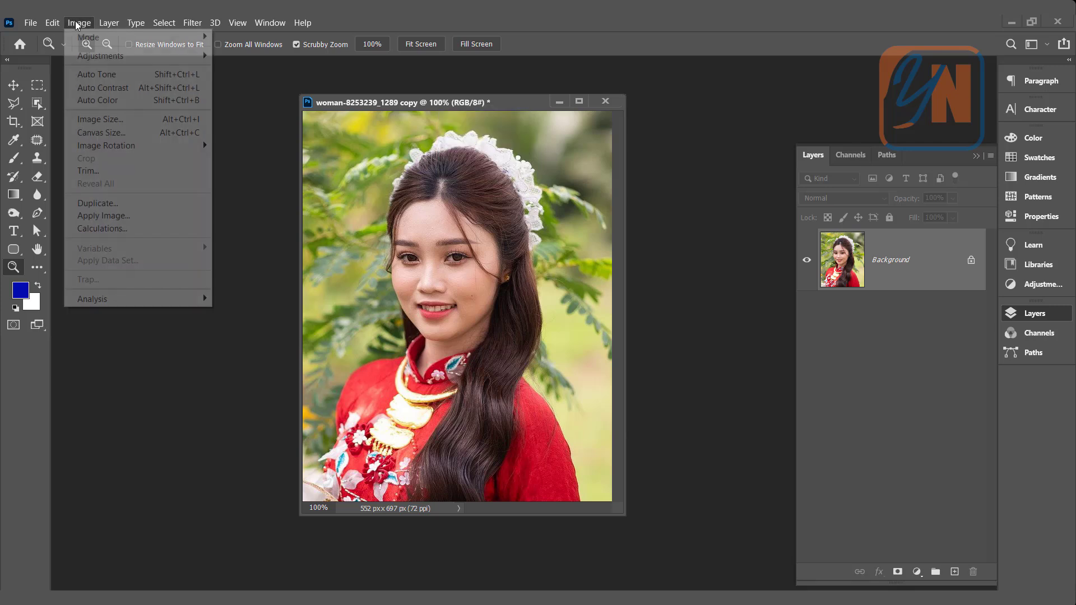
pyautogui.click(99, 119)
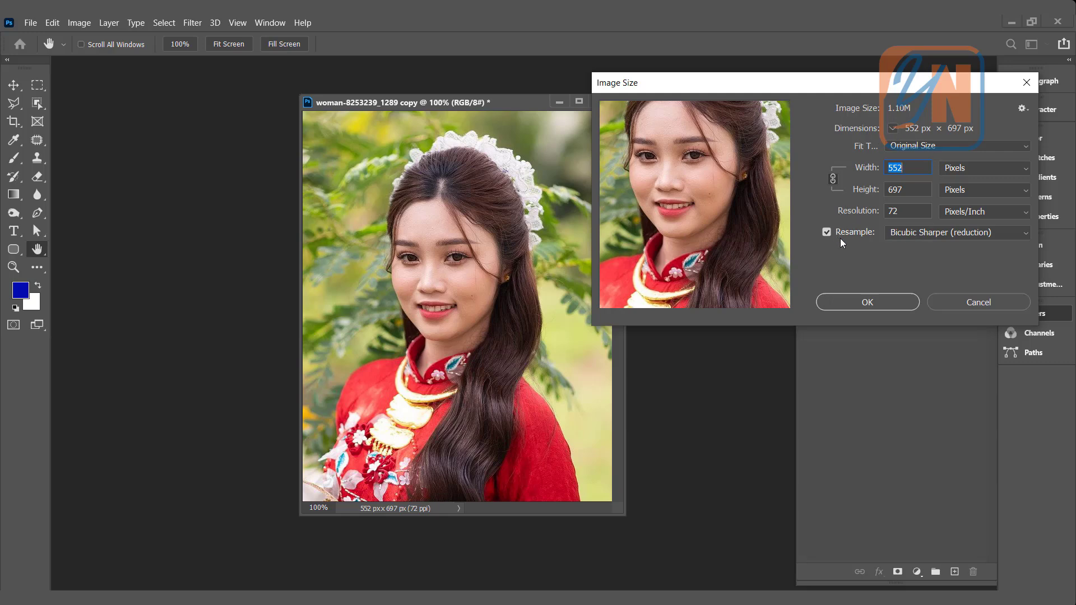
pyautogui.click(862, 304)
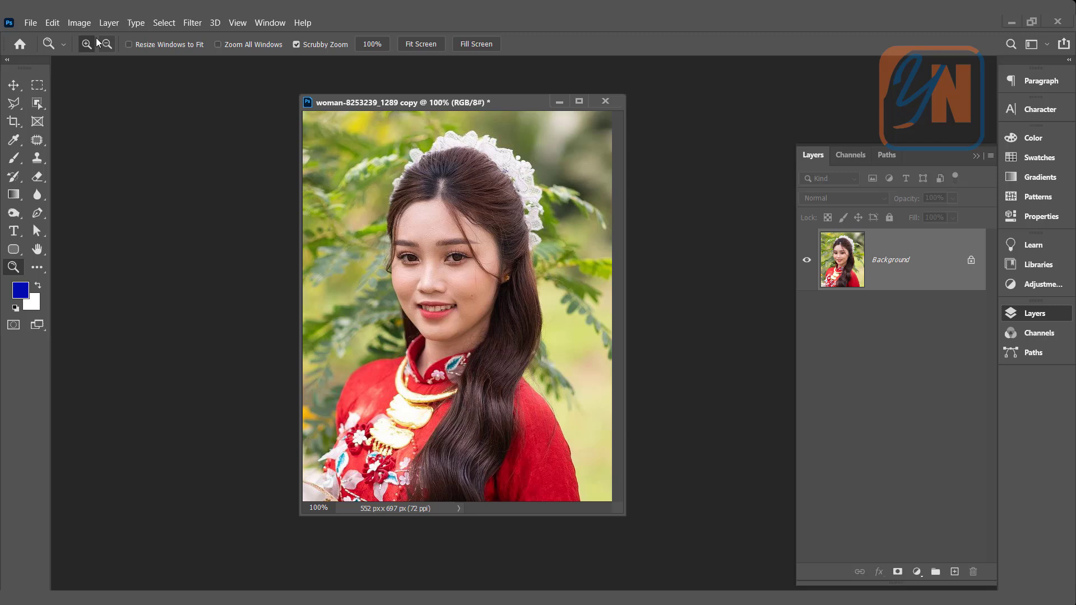
# Switch the copy's mode to Grayscale (Gray/8), discarding its colour information.
pyautogui.click(84, 24)
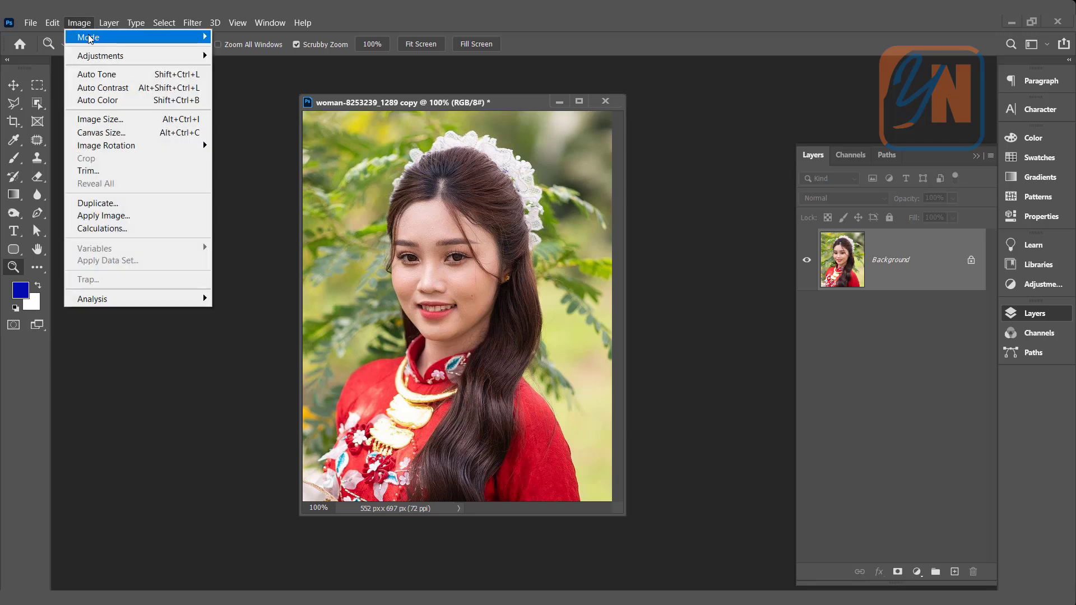
pyautogui.moveTo(91, 38)
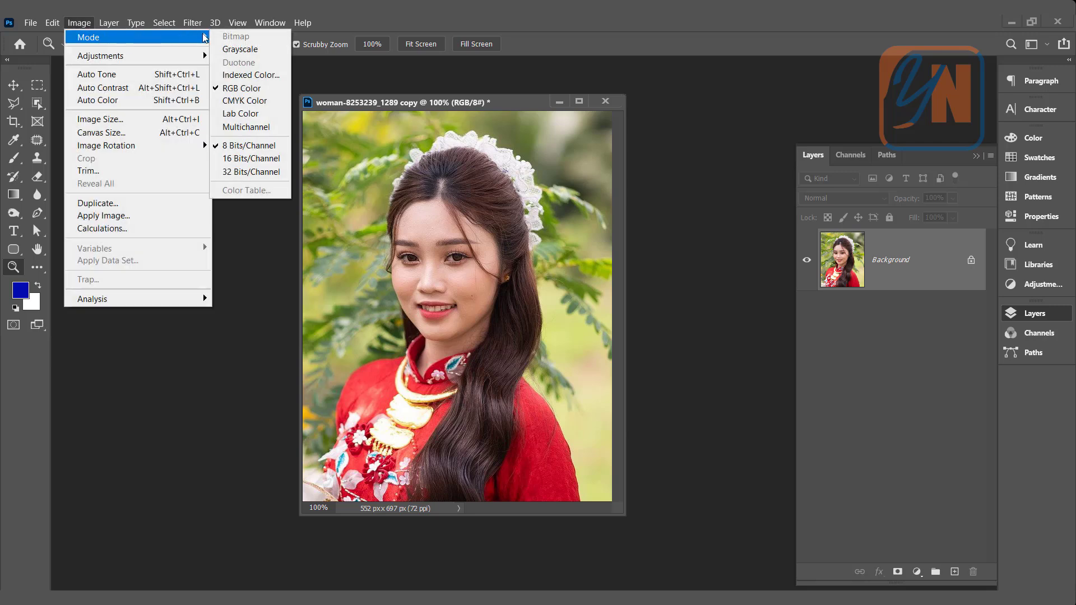
pyautogui.click(240, 51)
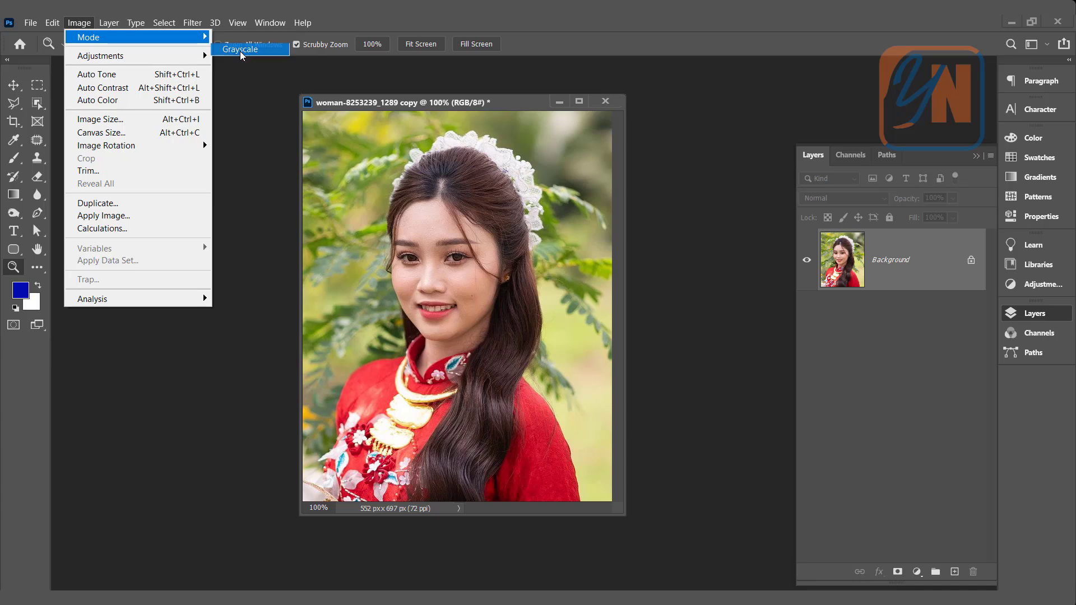
pyautogui.moveTo(493, 182); pyautogui.dragTo(544, 148)
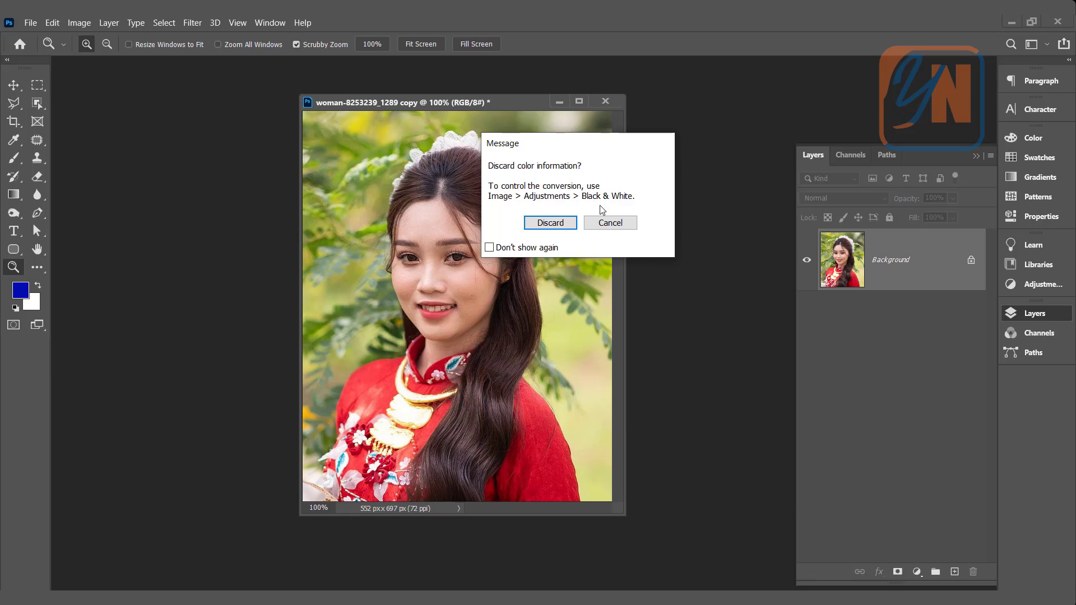
pyautogui.click(550, 223)
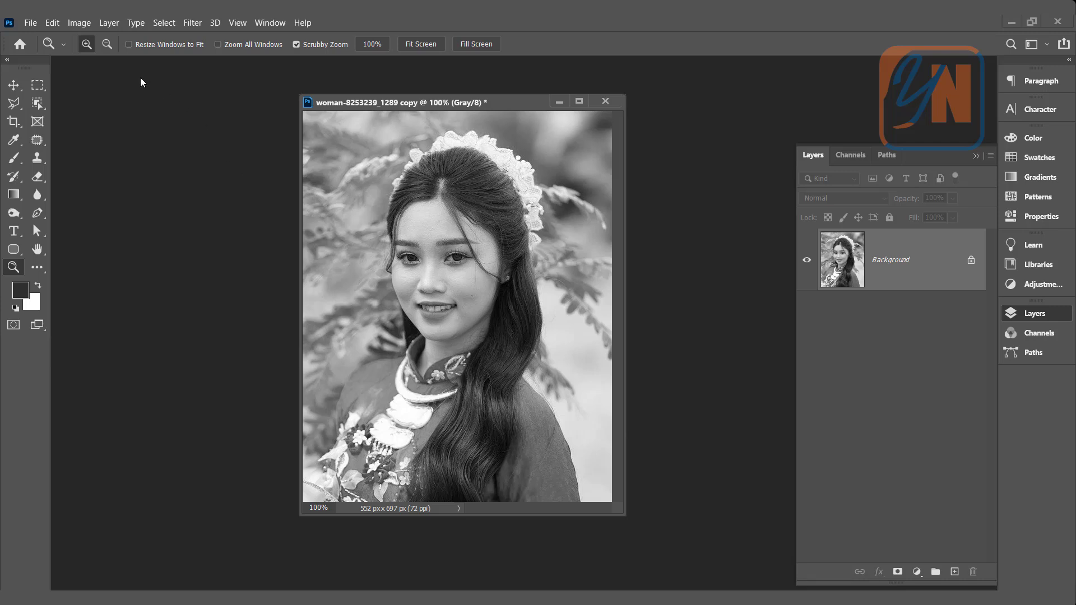
# Apply Levels to the grayscale copy with midtone 0.75 and white input 244.
pyautogui.click(84, 23)
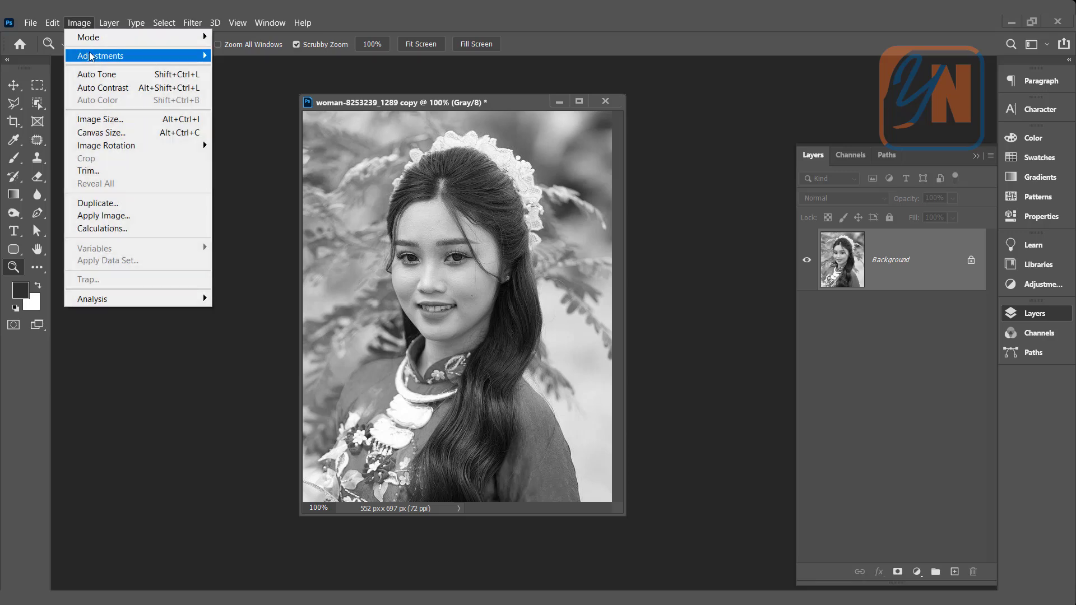
pyautogui.moveTo(171, 56)
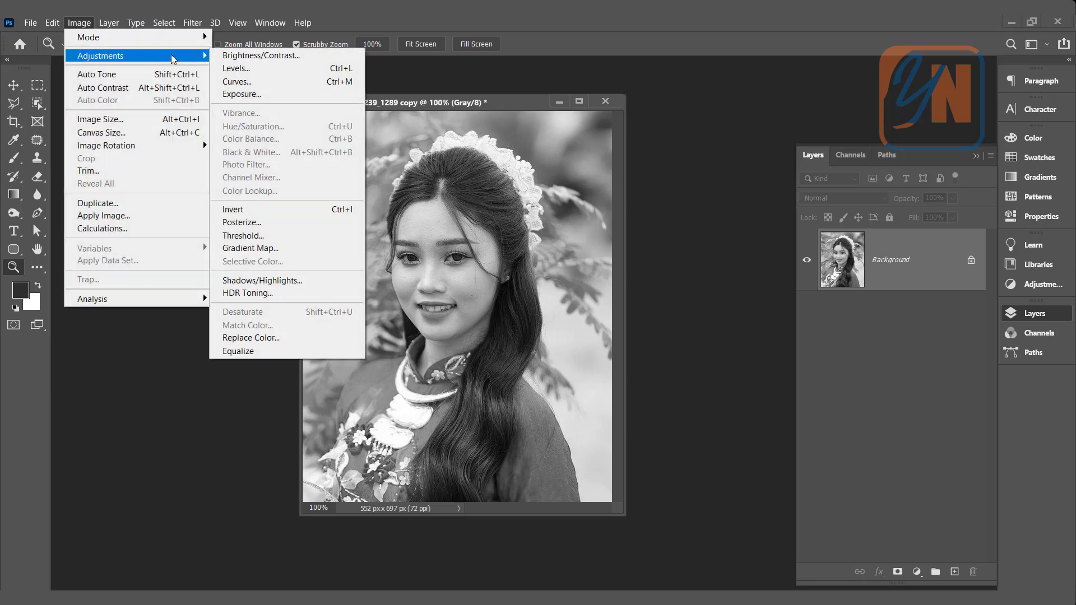
pyautogui.click(244, 69)
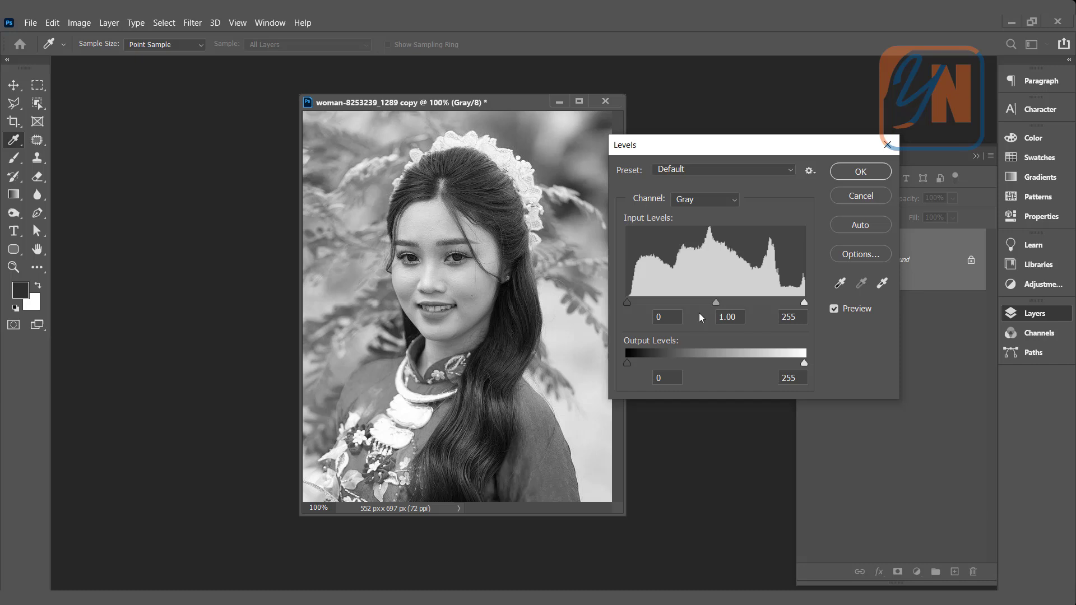
pyautogui.moveTo(718, 303); pyautogui.dragTo(733, 304)
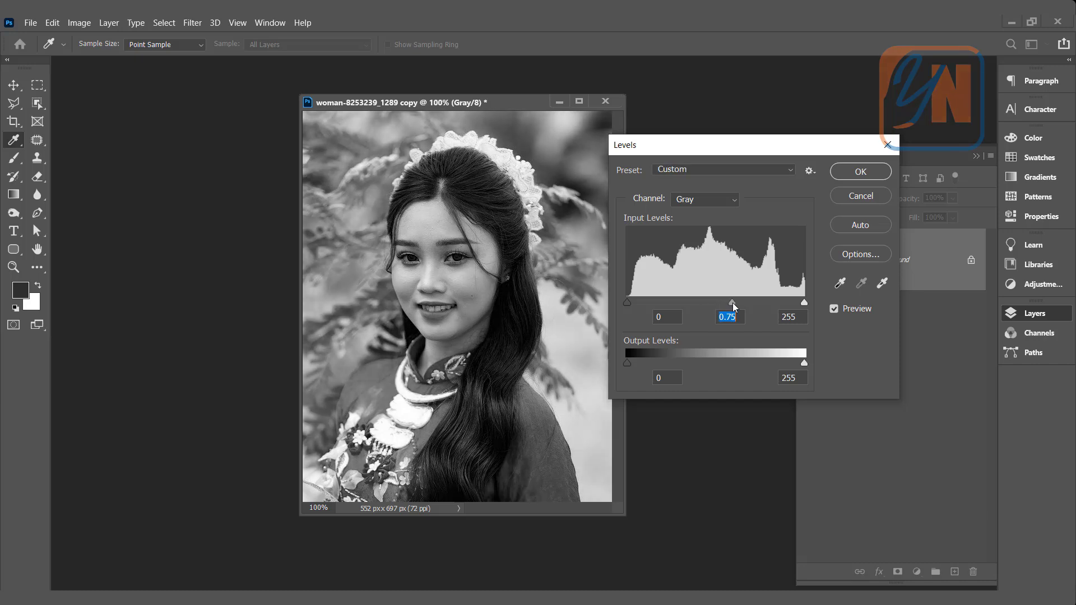
pyautogui.moveTo(803, 305); pyautogui.dragTo(798, 304)
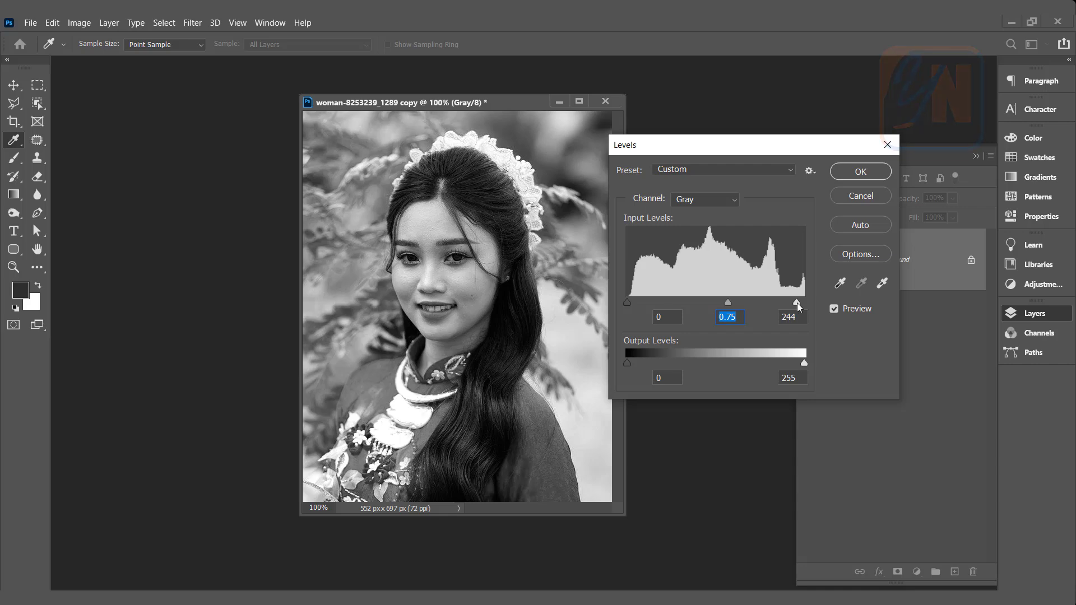
pyautogui.press('Tab')
pyautogui.click(854, 174)
# Start a Bitmap conversion at 72 pixels/inch output using the Halftone Screen method.
pyautogui.press('z')
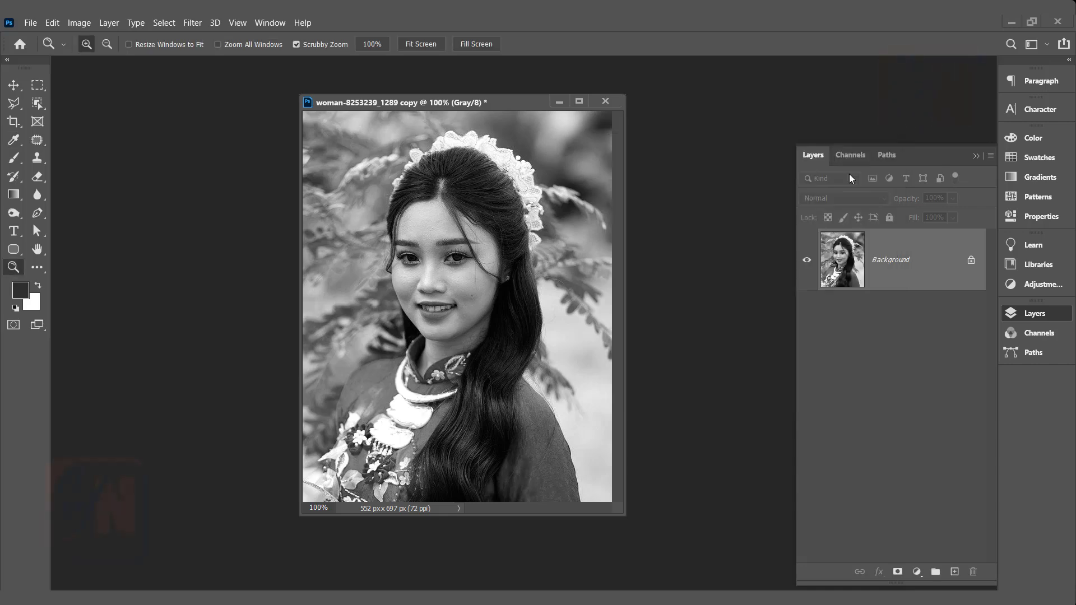
pyautogui.click(79, 23)
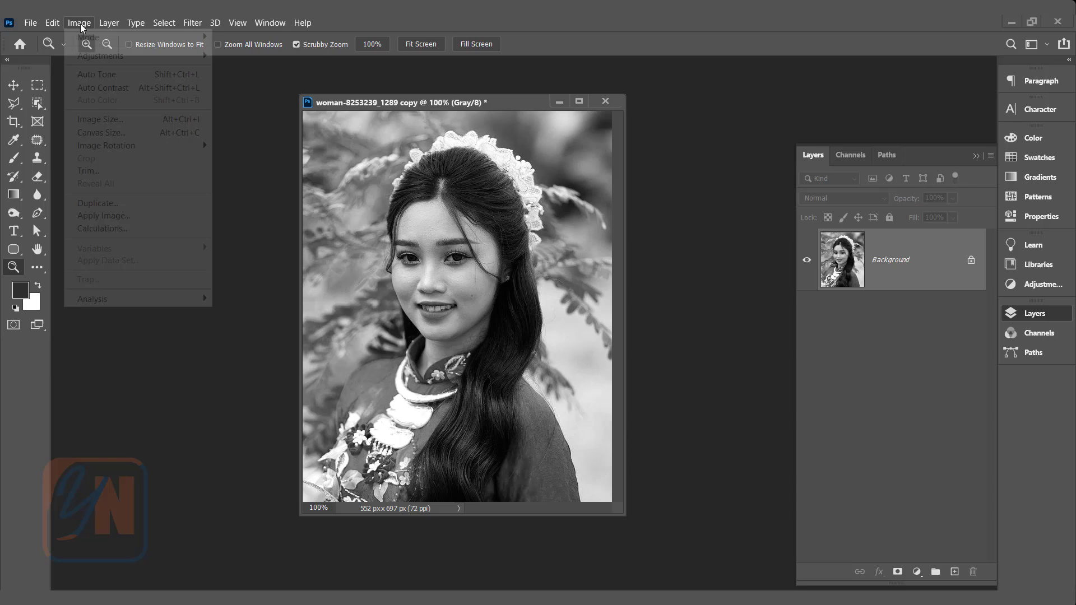
pyautogui.moveTo(90, 40)
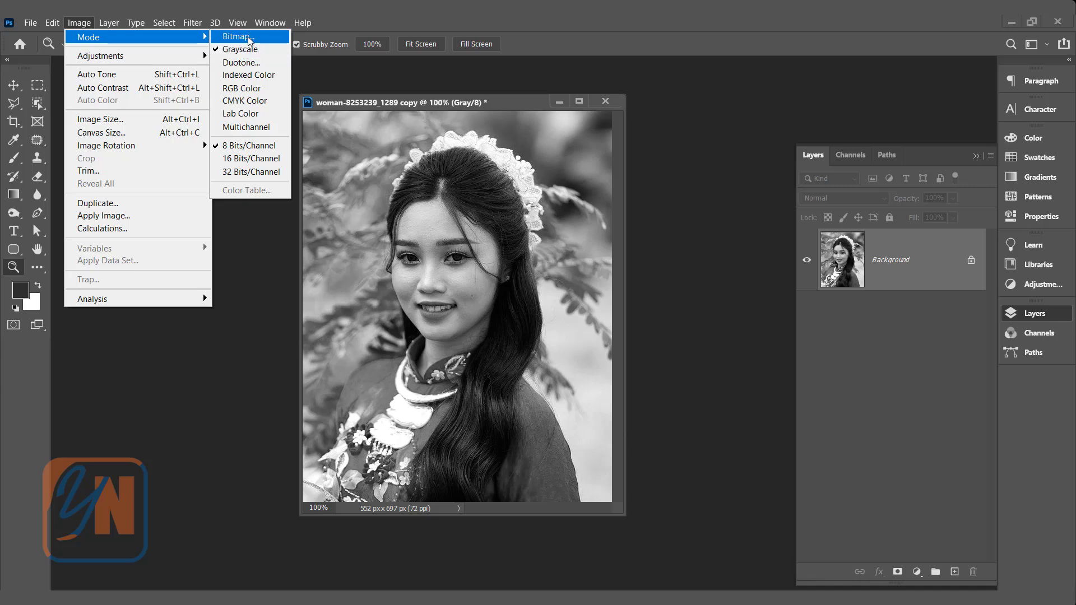
pyautogui.click(251, 40)
pyautogui.moveTo(216, 105); pyautogui.dragTo(187, 167)
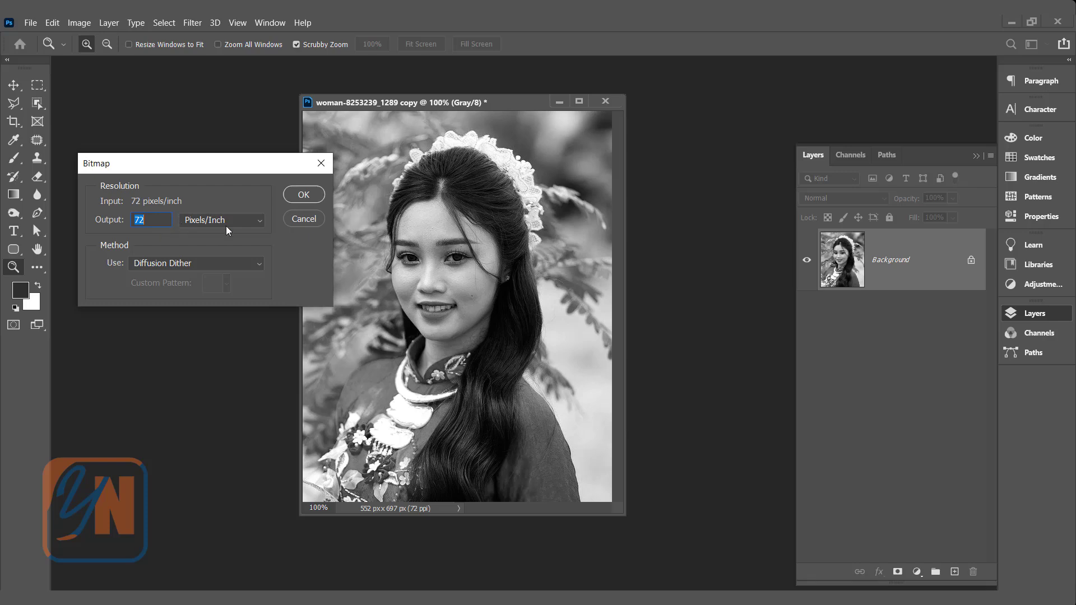
pyautogui.click(230, 265)
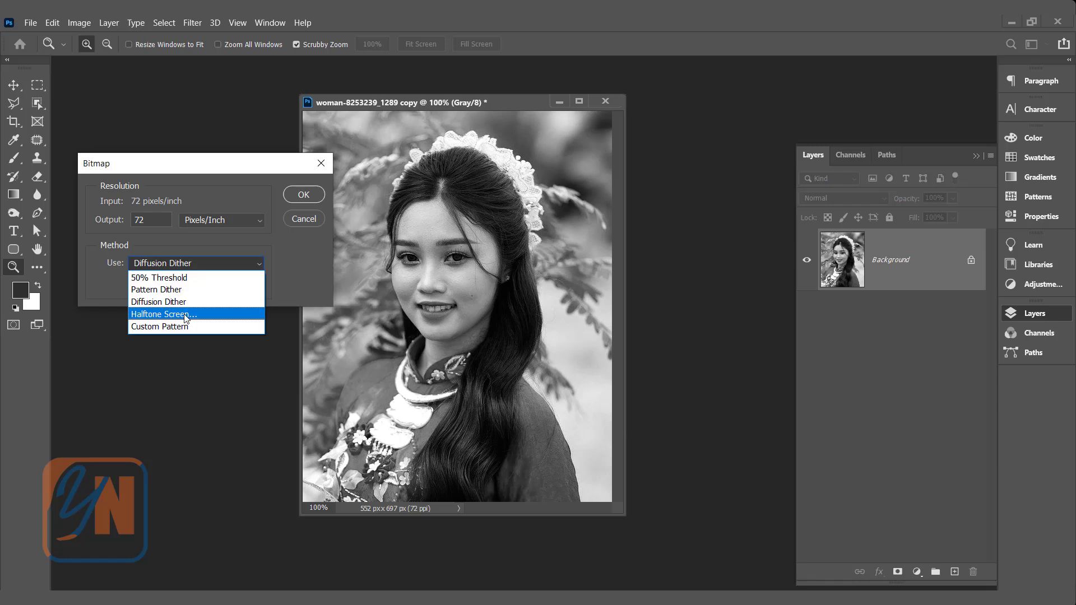
pyautogui.click(187, 315)
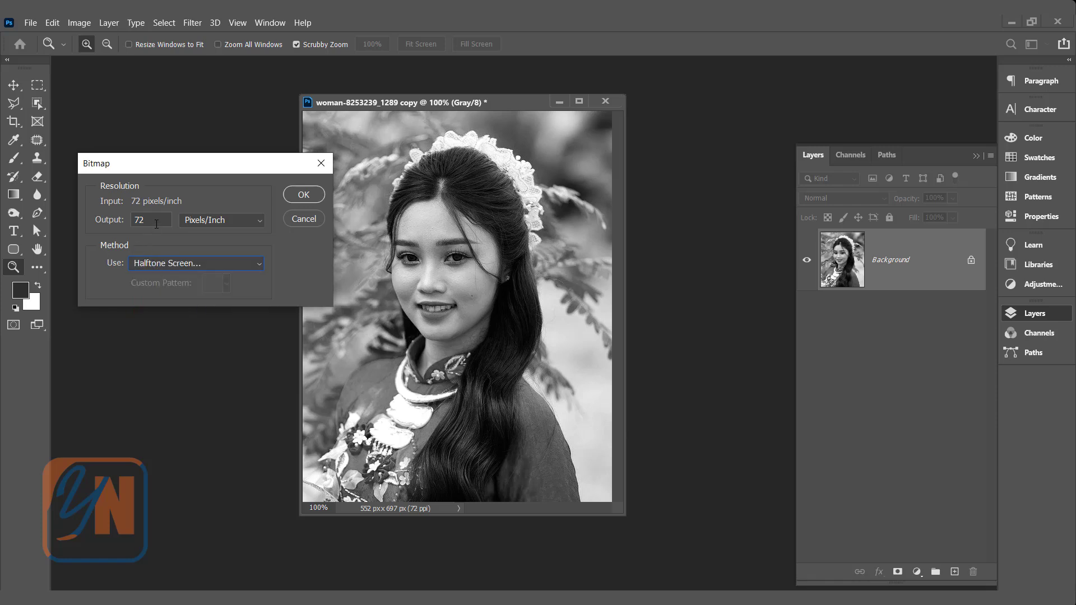
pyautogui.click(304, 194)
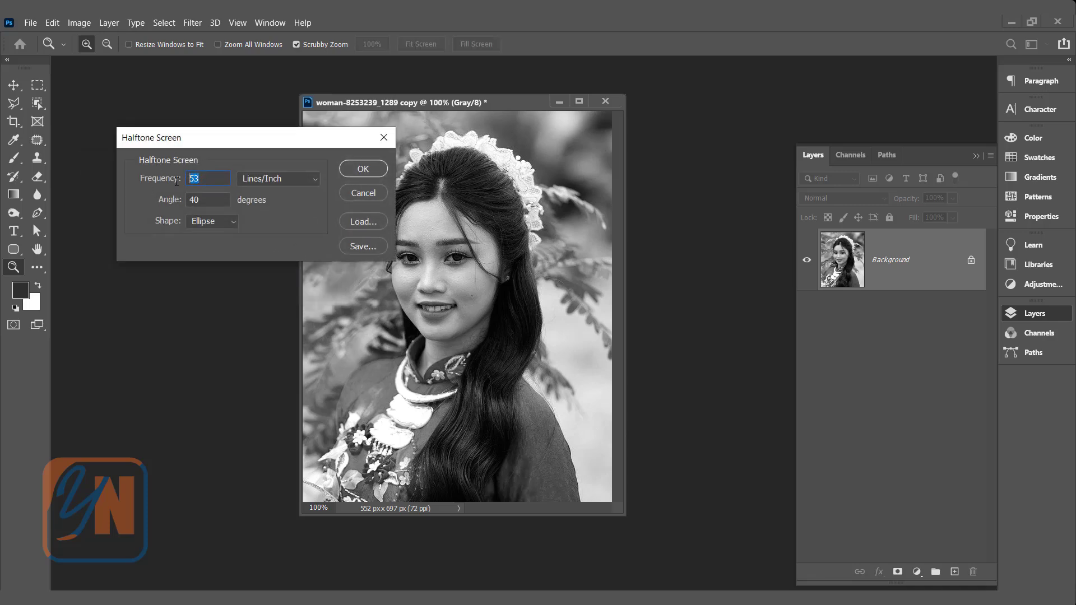
# Apply a halftone screen of 1 line/inch, 0° angle and Ellipse dot shape.
pyautogui.write('1')
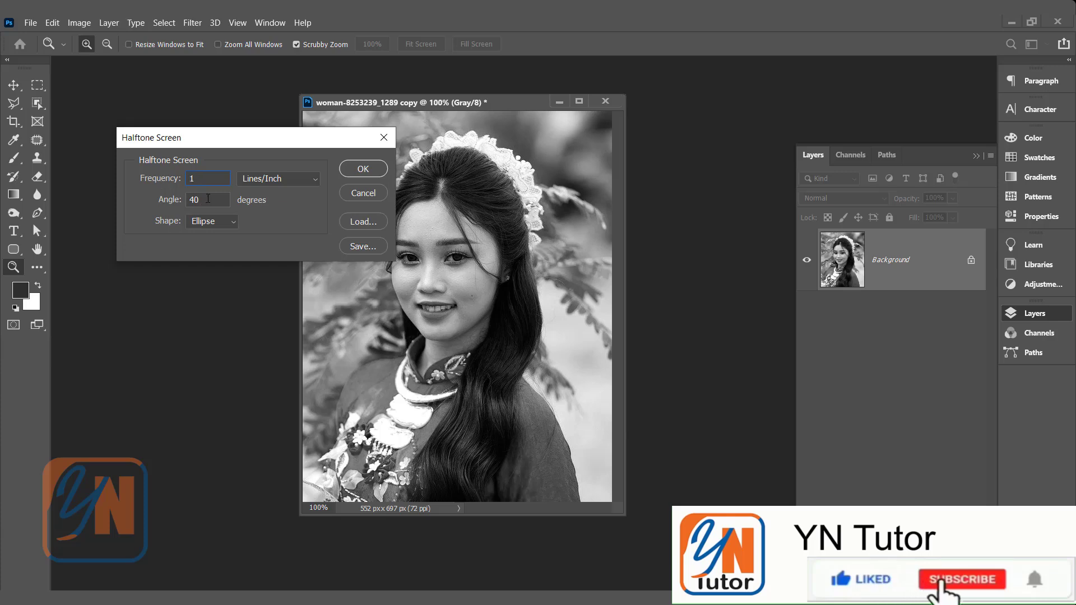
pyautogui.press('Tab')
pyautogui.write('0')
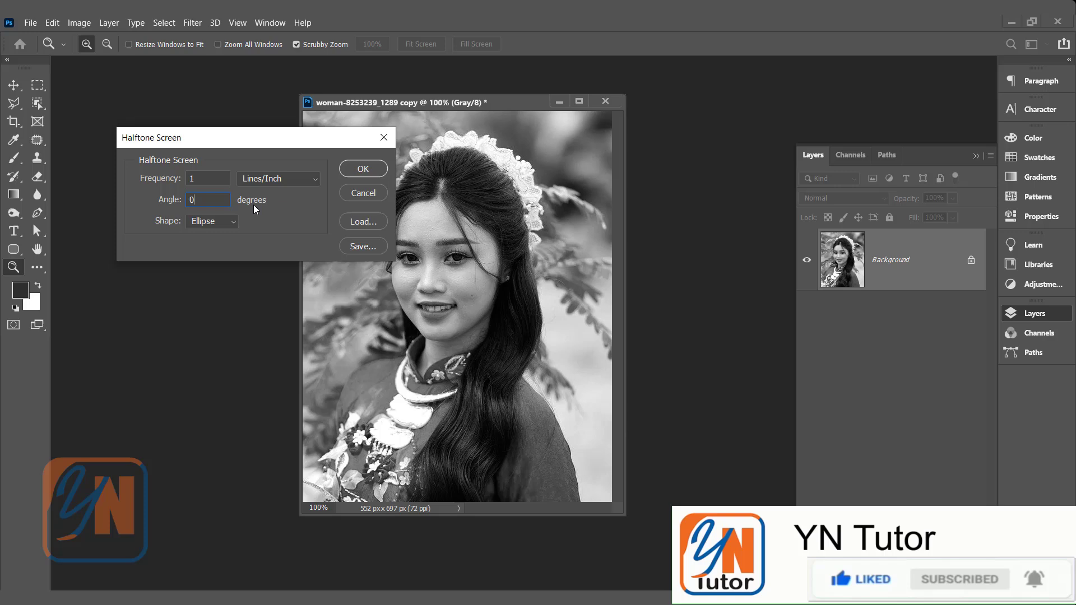
pyautogui.click(218, 222)
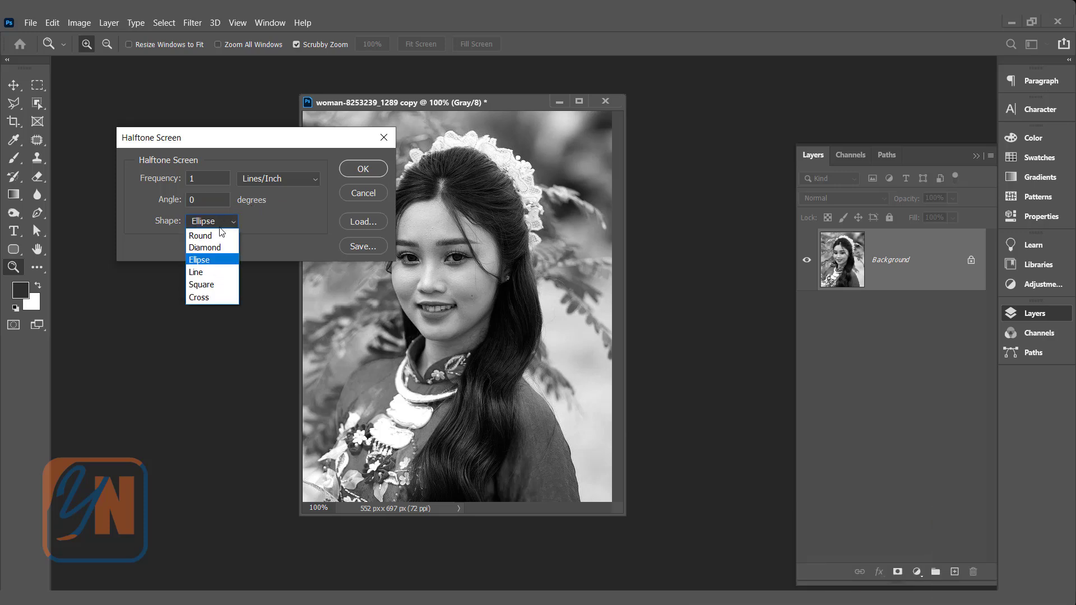
pyautogui.click(213, 258)
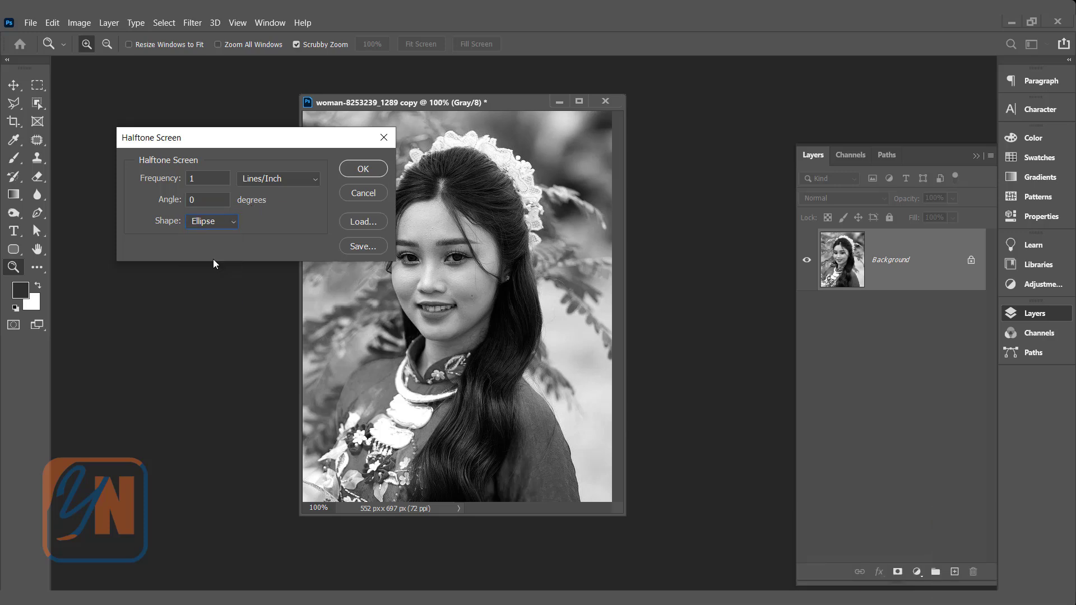
pyautogui.click(369, 170)
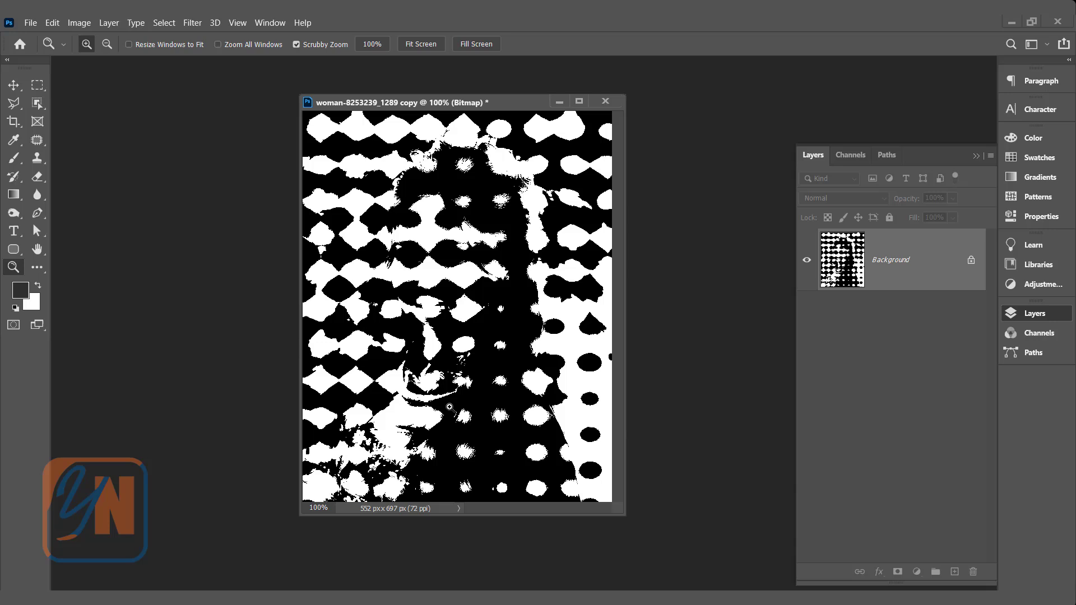
# Undo the coarse halftone and reconvert to Bitmap at 1000 pixels/inch with the same halftone screen.
pyautogui.hotkey('ctrl', 'z')
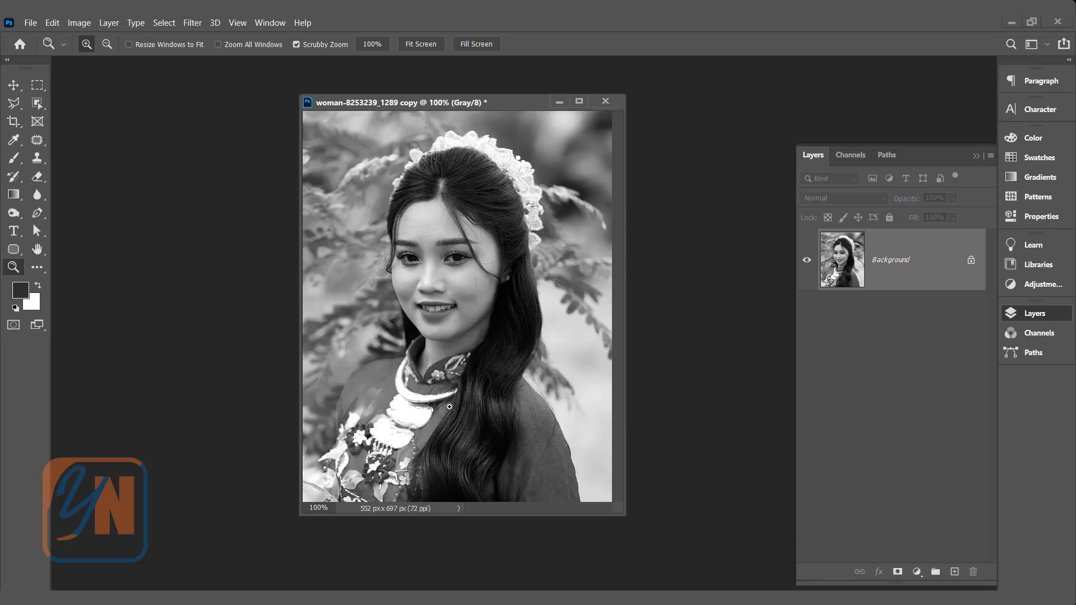
pyautogui.click(79, 22)
pyautogui.moveTo(88, 42)
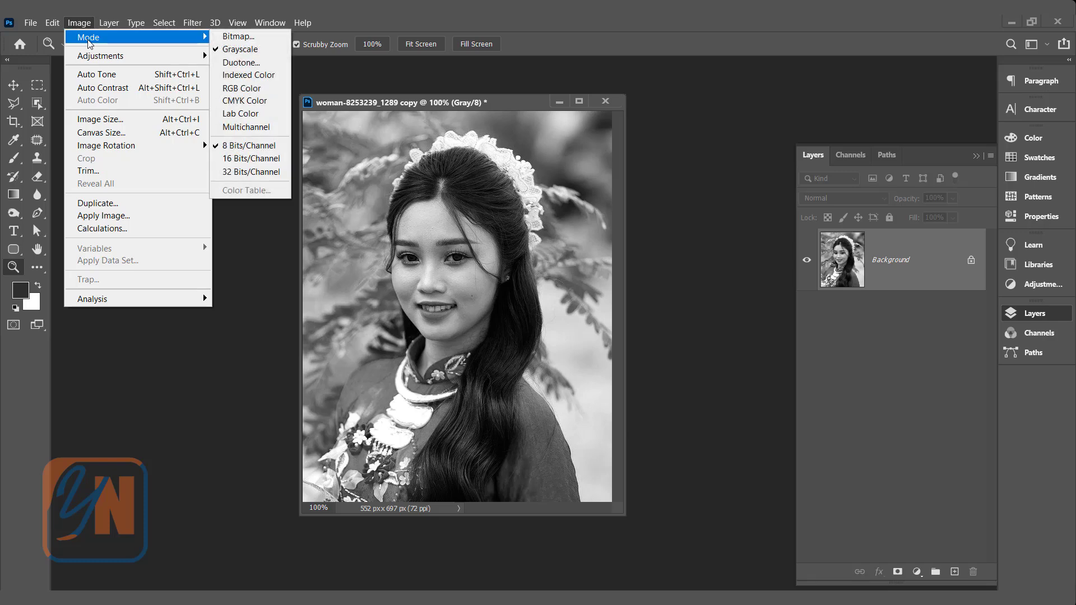
pyautogui.click(235, 36)
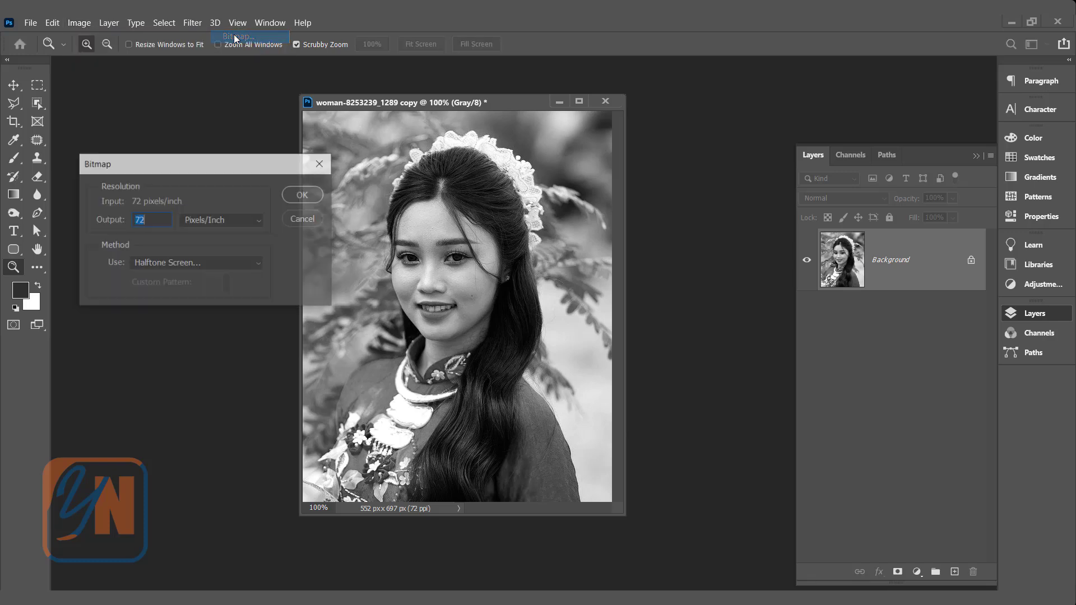
pyautogui.moveTo(193, 161); pyautogui.dragTo(221, 192)
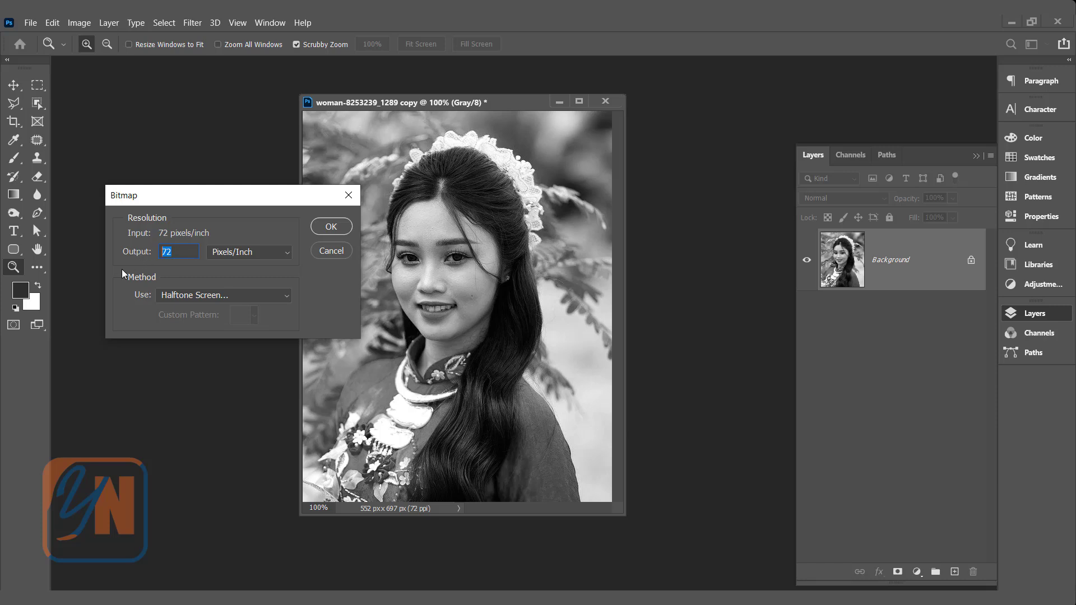
pyautogui.write('1000')
pyautogui.click(329, 226)
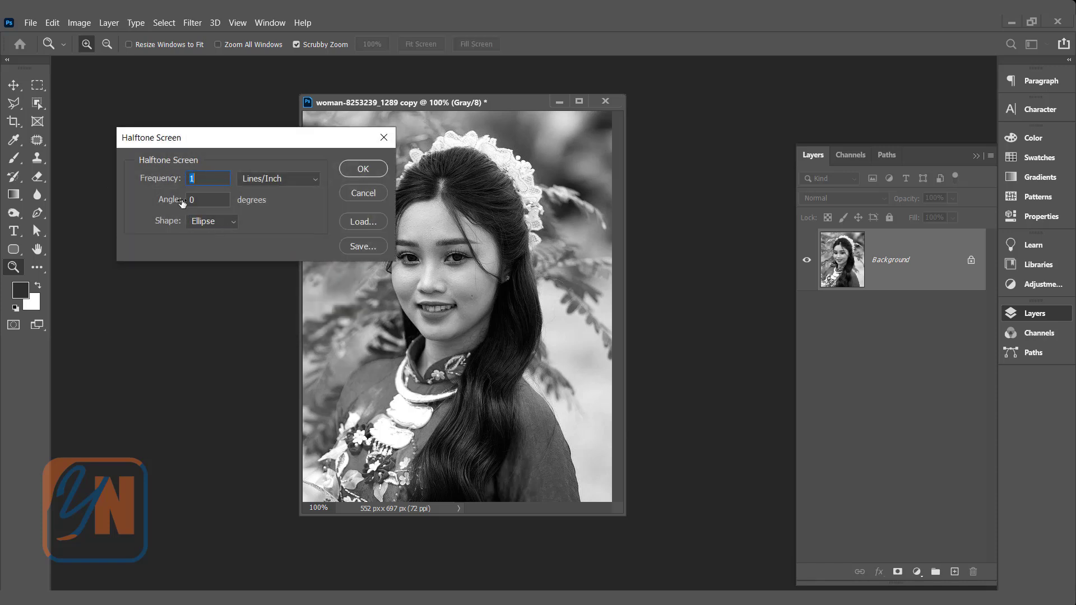
pyautogui.click(363, 169)
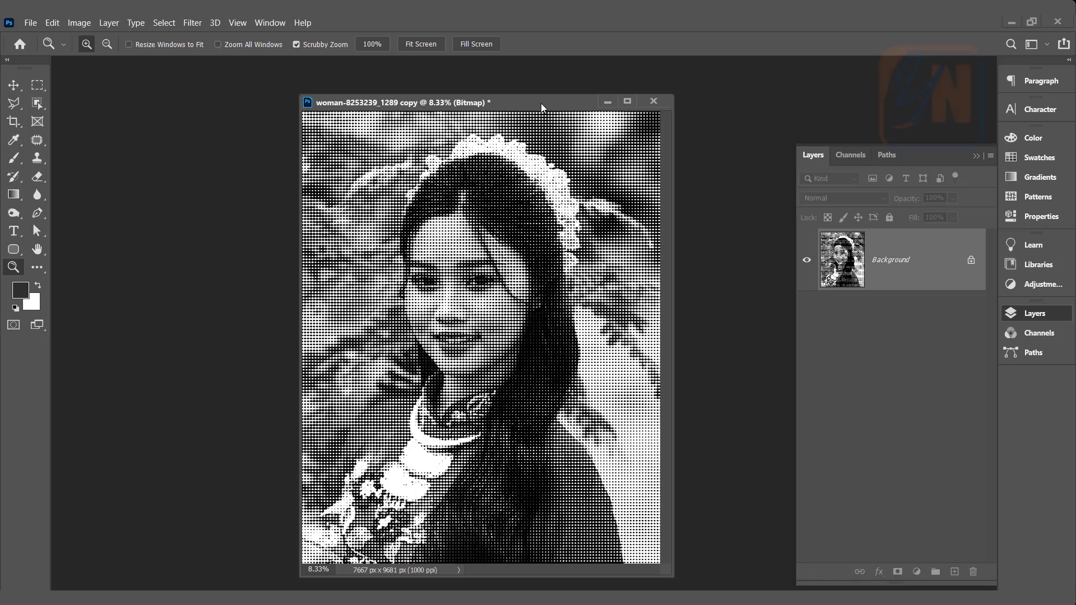
# Reposition the halftone document window and open its Image Size settings.
pyautogui.moveTo(540, 104); pyautogui.dragTo(520, 93)
pyautogui.rightClick(520, 93)
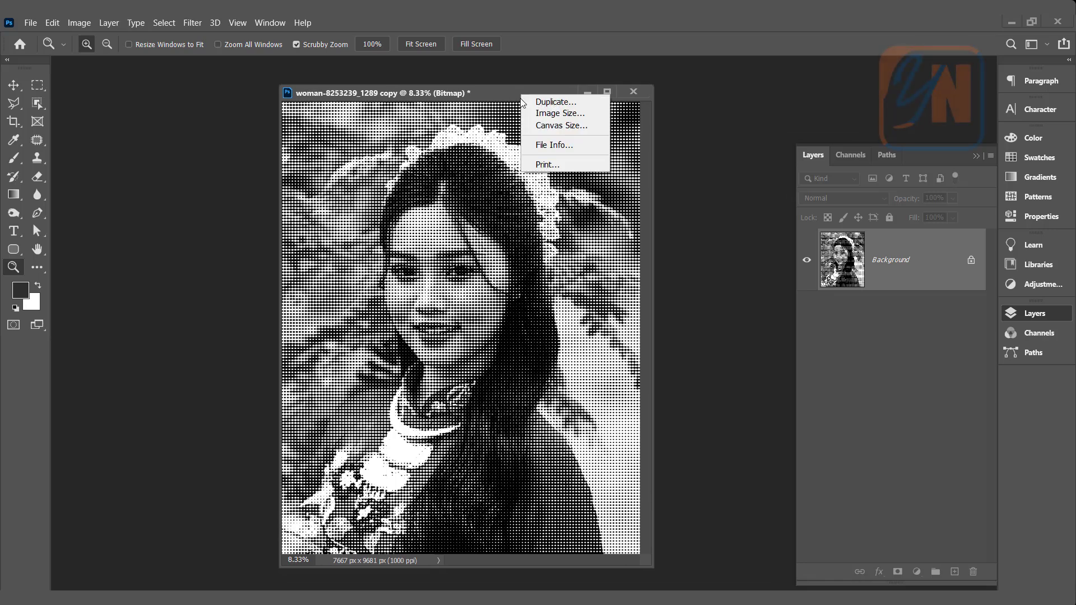
pyautogui.click(539, 116)
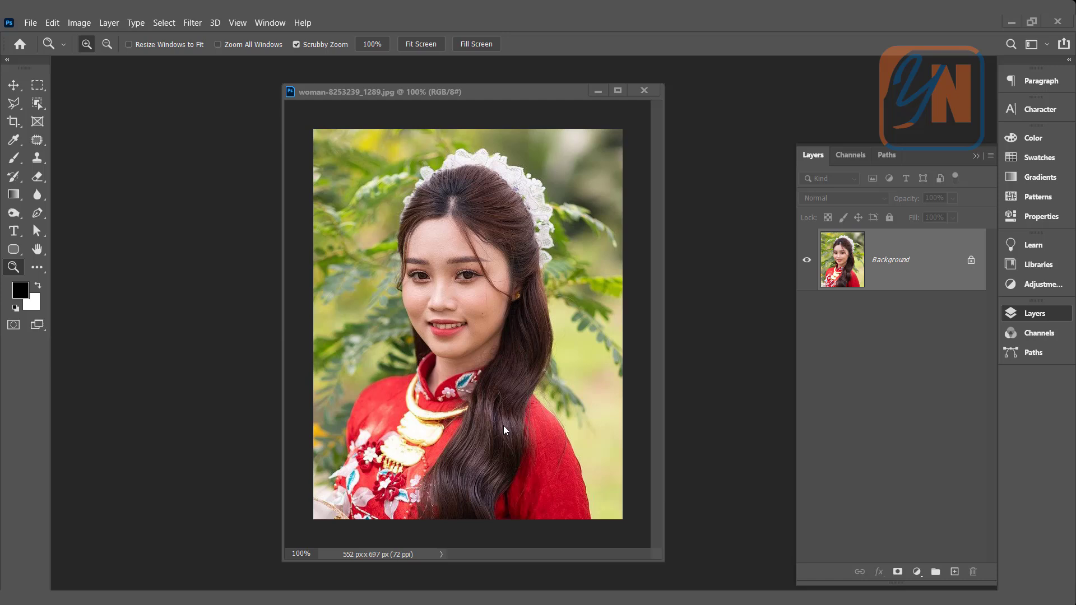
# Switch to the original jpg and convert it to Grayscale, discarding colour.
pyautogui.click(493, 397)
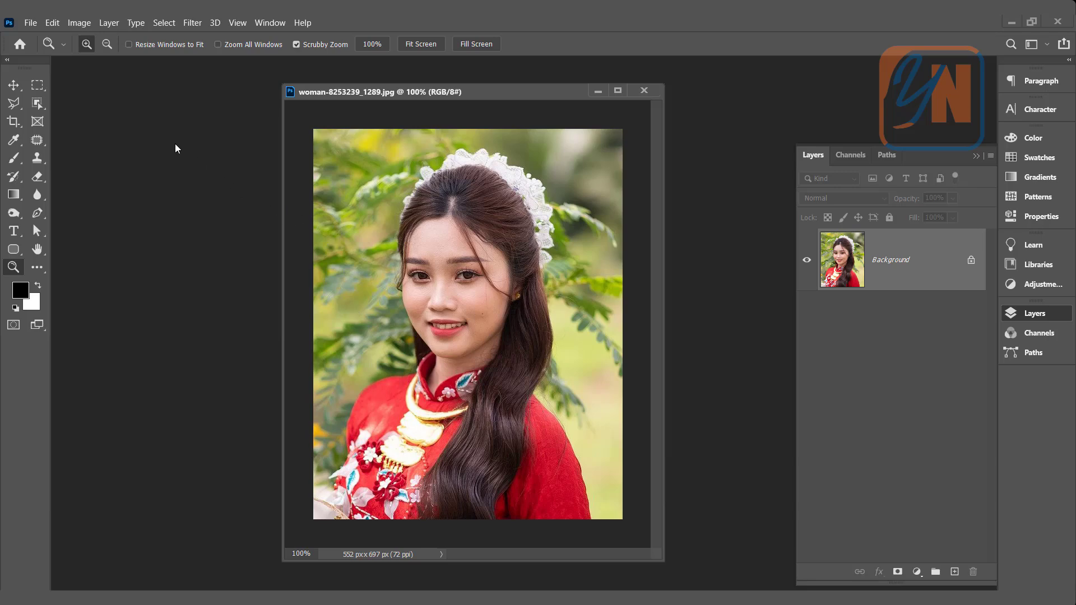
pyautogui.click(85, 25)
pyautogui.moveTo(198, 37)
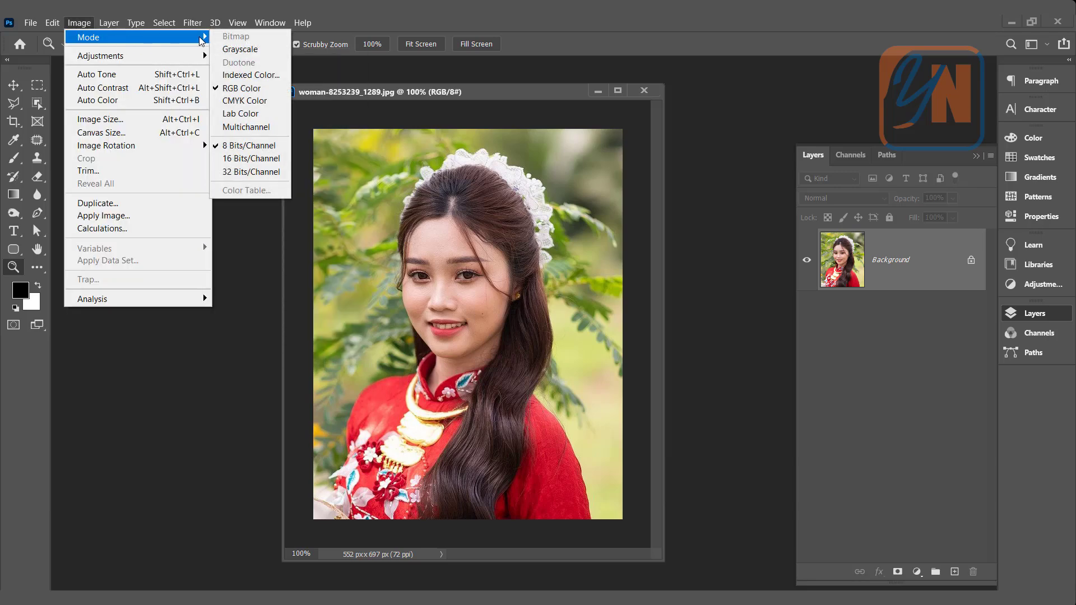
pyautogui.click(245, 50)
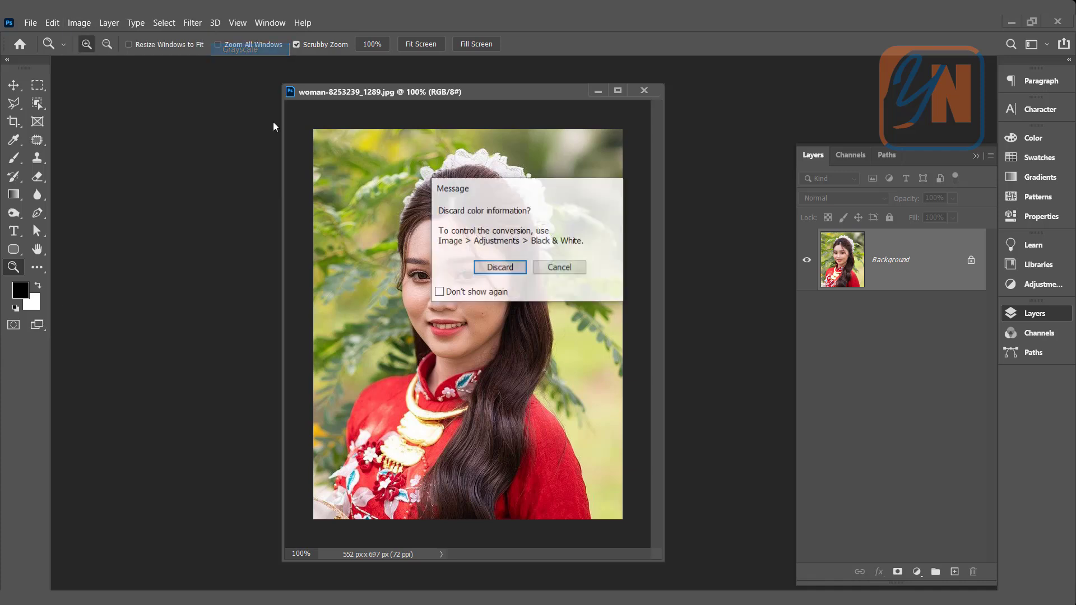
pyautogui.click(500, 267)
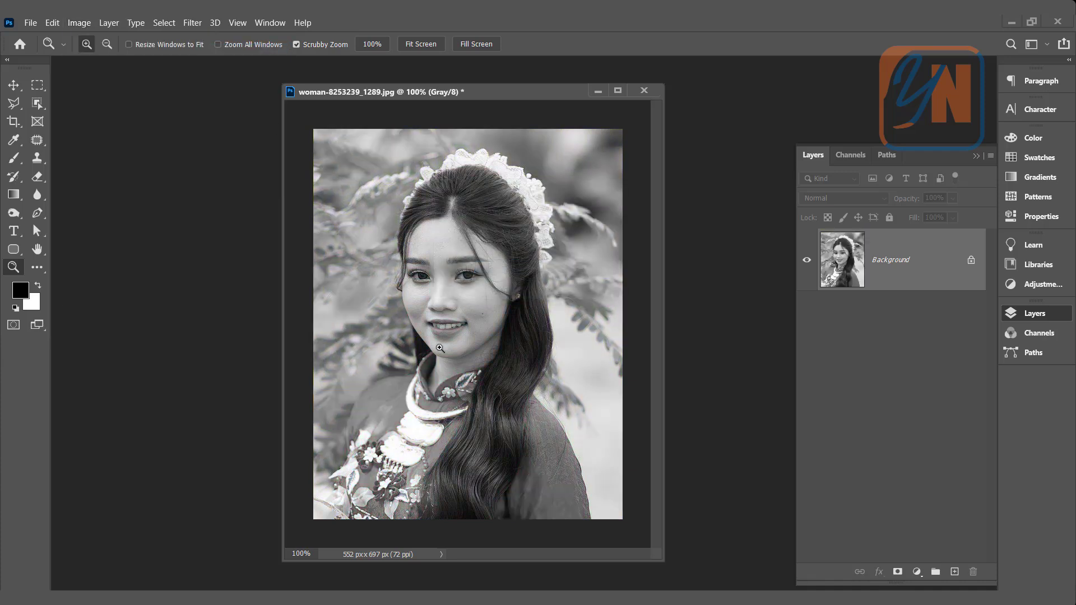
# Apply Levels with midtone 0.79 and white input 247.
pyautogui.click(83, 25)
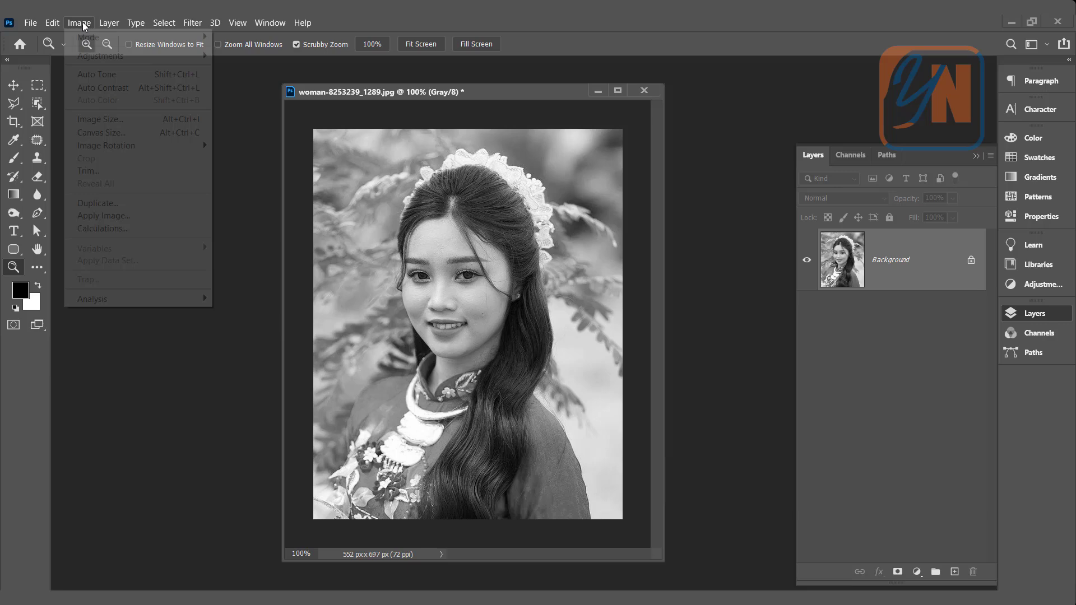
pyautogui.moveTo(95, 56)
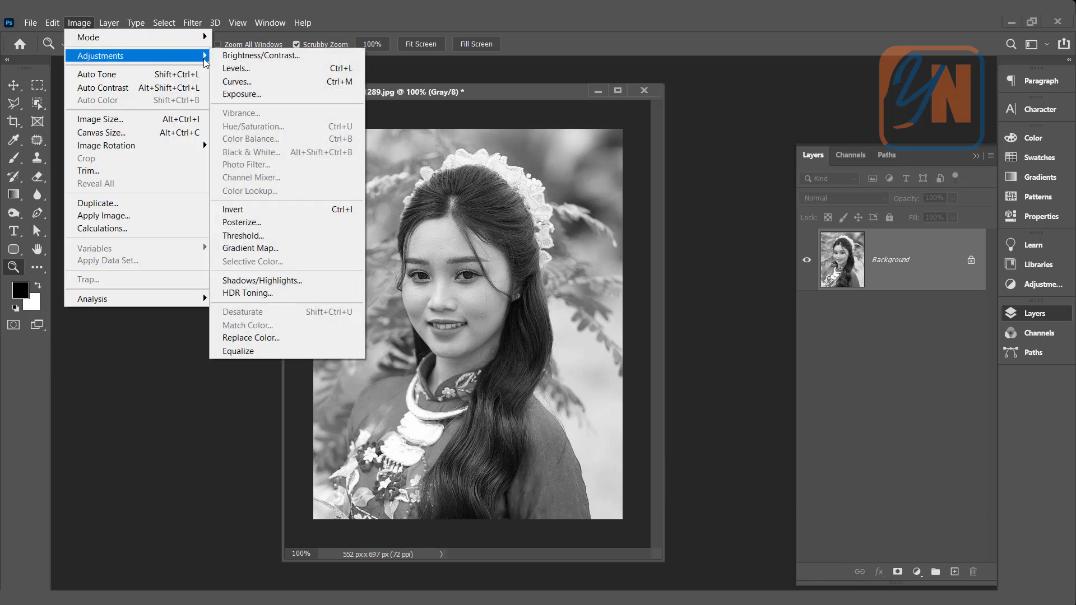
pyautogui.click(257, 68)
pyautogui.moveTo(717, 301); pyautogui.dragTo(729, 303)
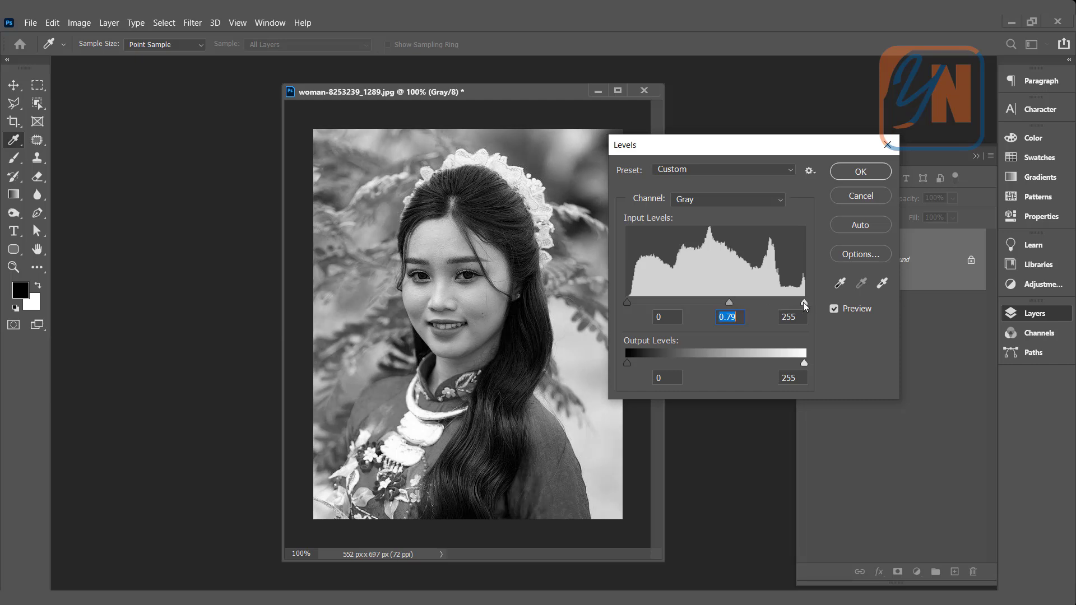
pyautogui.moveTo(805, 305); pyautogui.dragTo(799, 305)
pyautogui.click(856, 175)
# Convert the photo to a 72 ppi Bitmap with a 10 lines/inch, 0°, Ellipse halftone.
pyautogui.press('z')
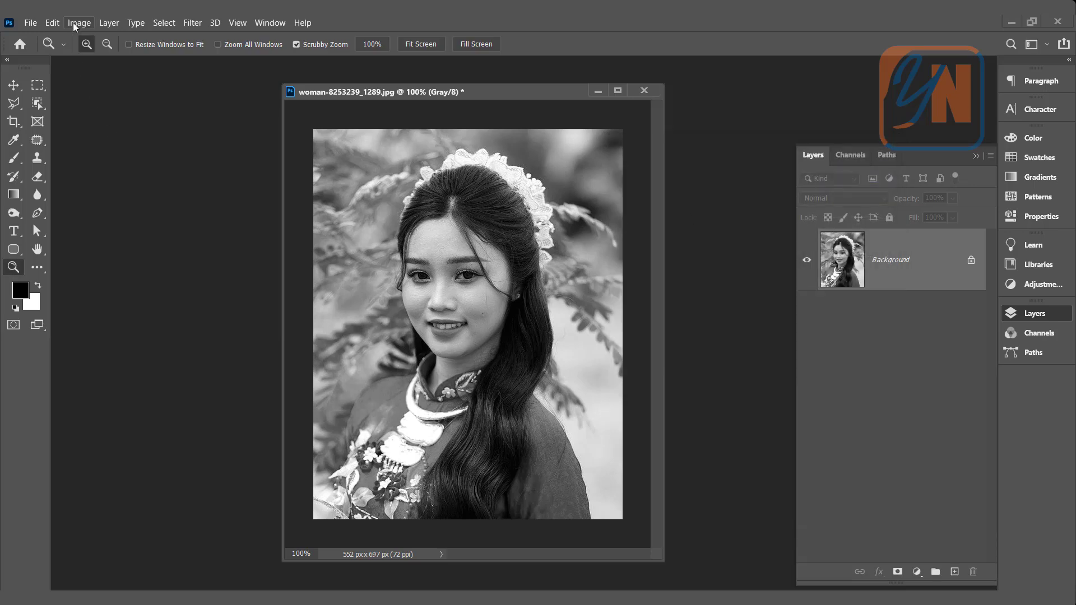
pyautogui.click(75, 23)
pyautogui.moveTo(85, 37)
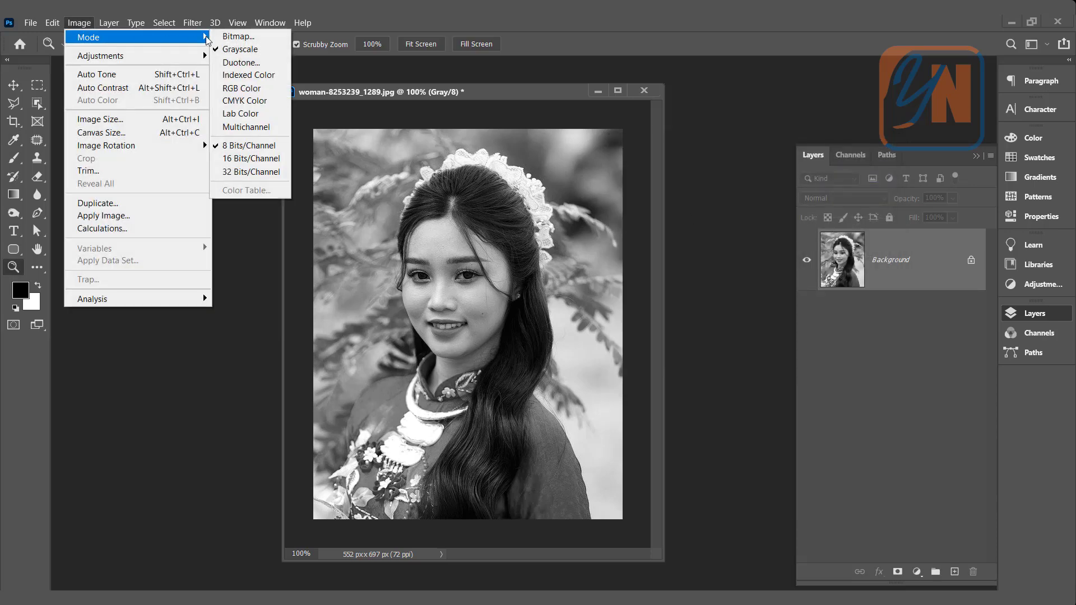
pyautogui.click(259, 37)
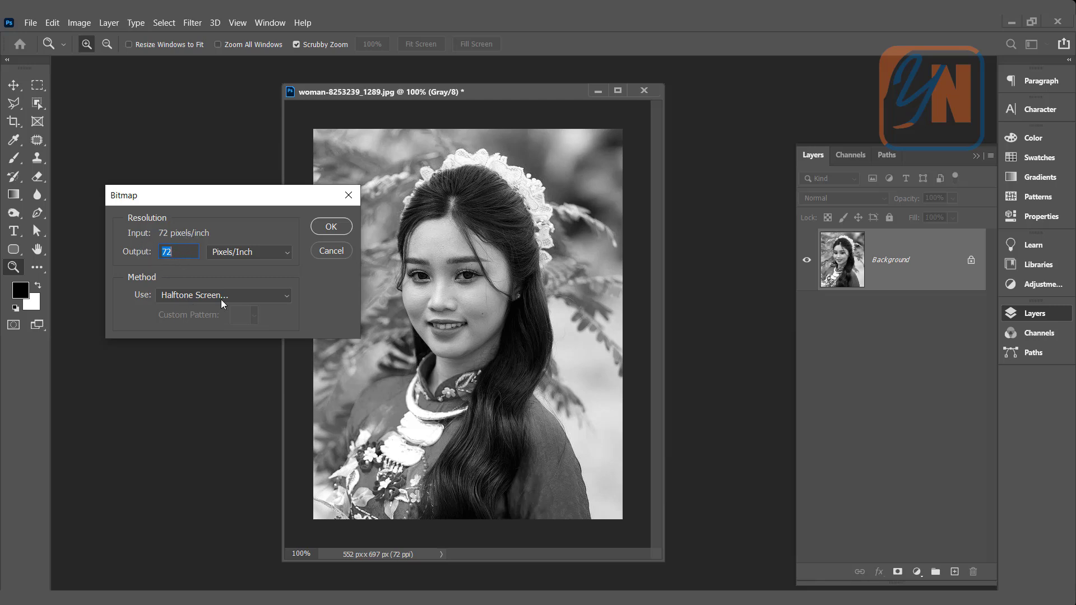
pyautogui.click(332, 226)
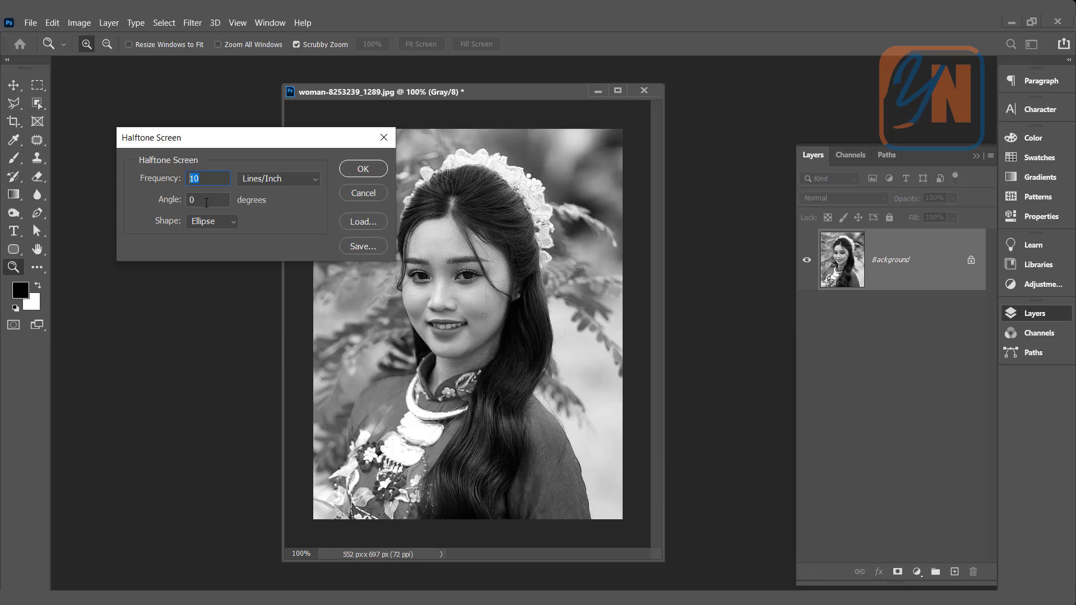
pyautogui.click(187, 221)
pyautogui.click(358, 169)
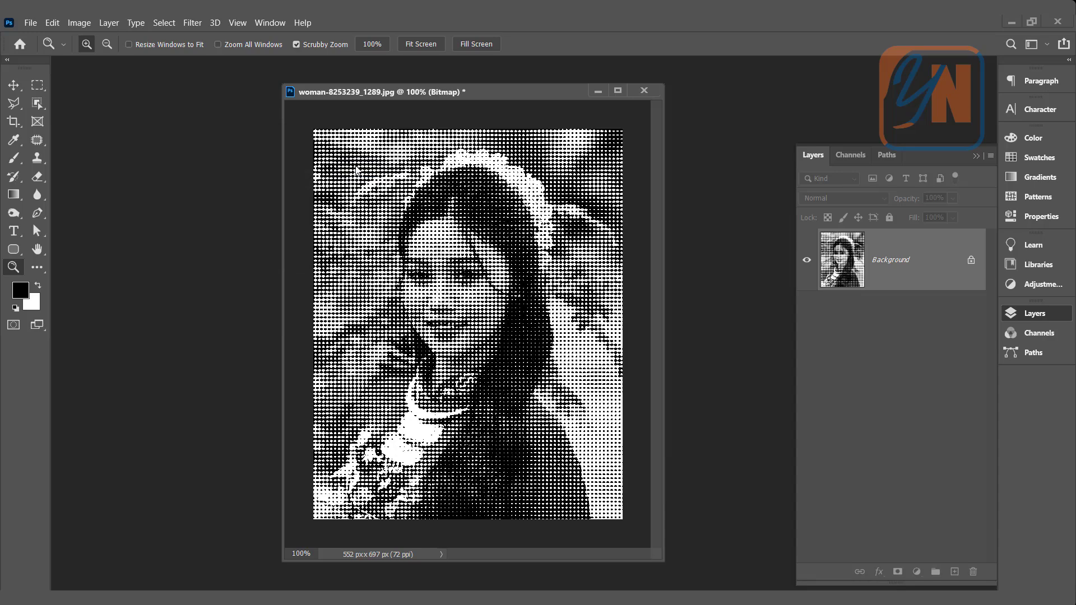
# Open Image Size for the halftone photo and accept the 552 × 697 px size unchanged.
pyautogui.rightClick(478, 96)
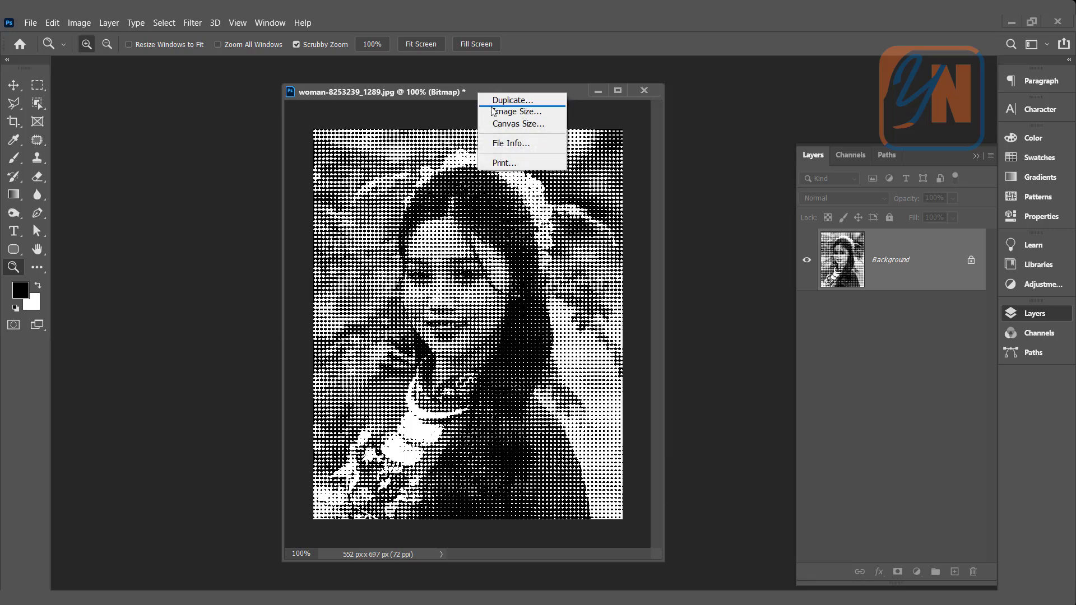
pyautogui.click(496, 112)
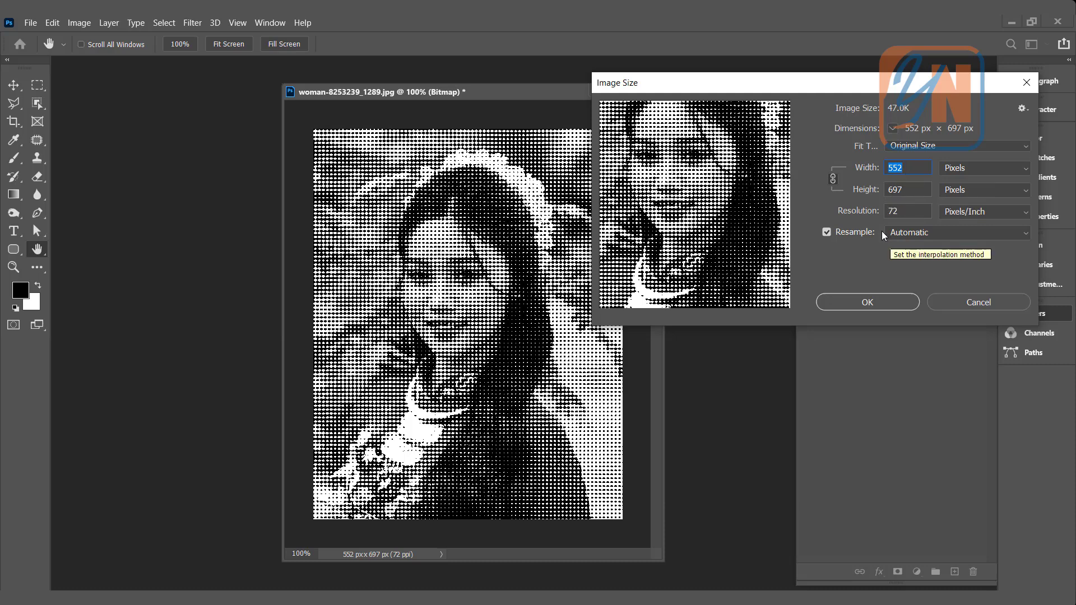
pyautogui.click(855, 307)
pyautogui.press('z')
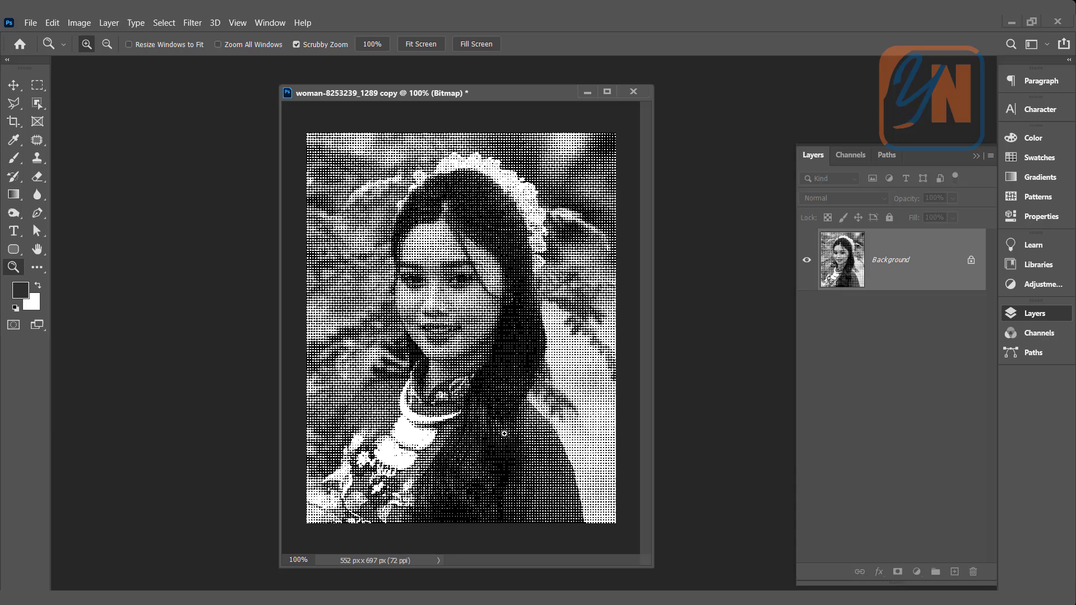
pyautogui.rightClick(520, 98)
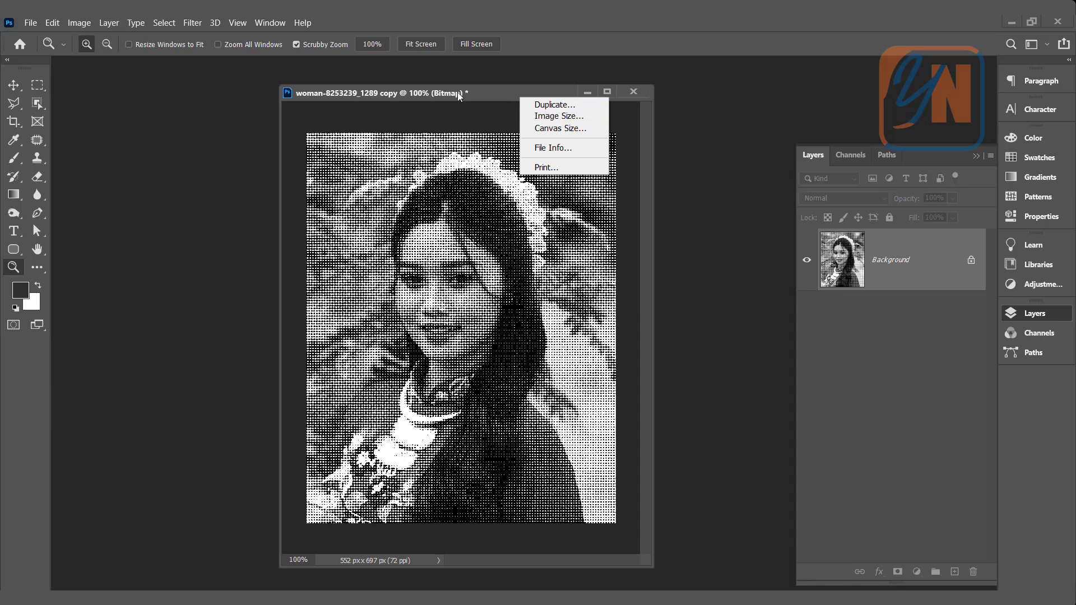
pyautogui.moveTo(435, 92); pyautogui.dragTo(417, 92)
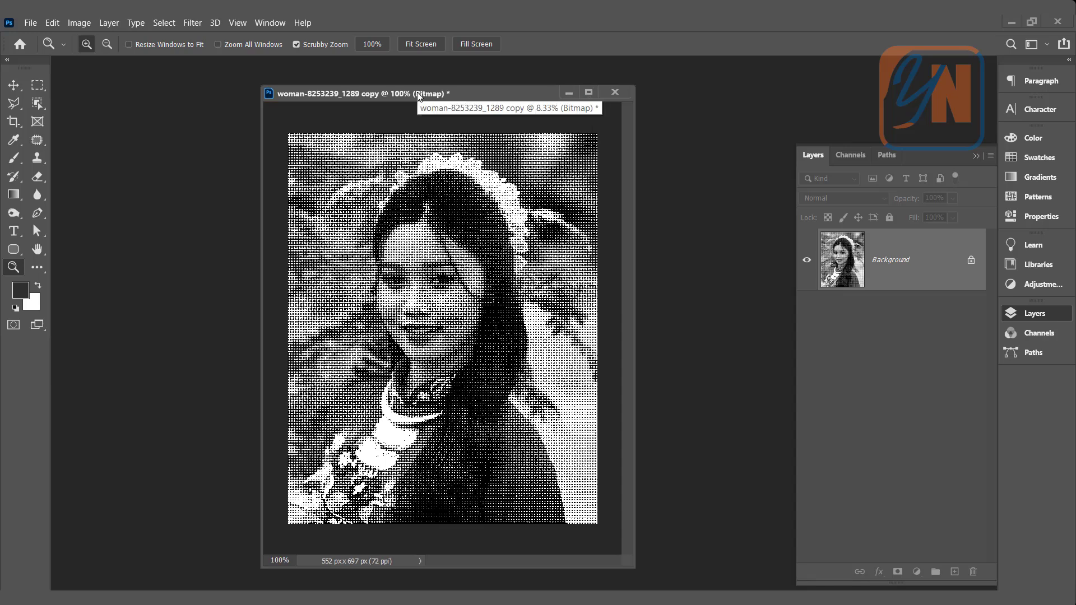